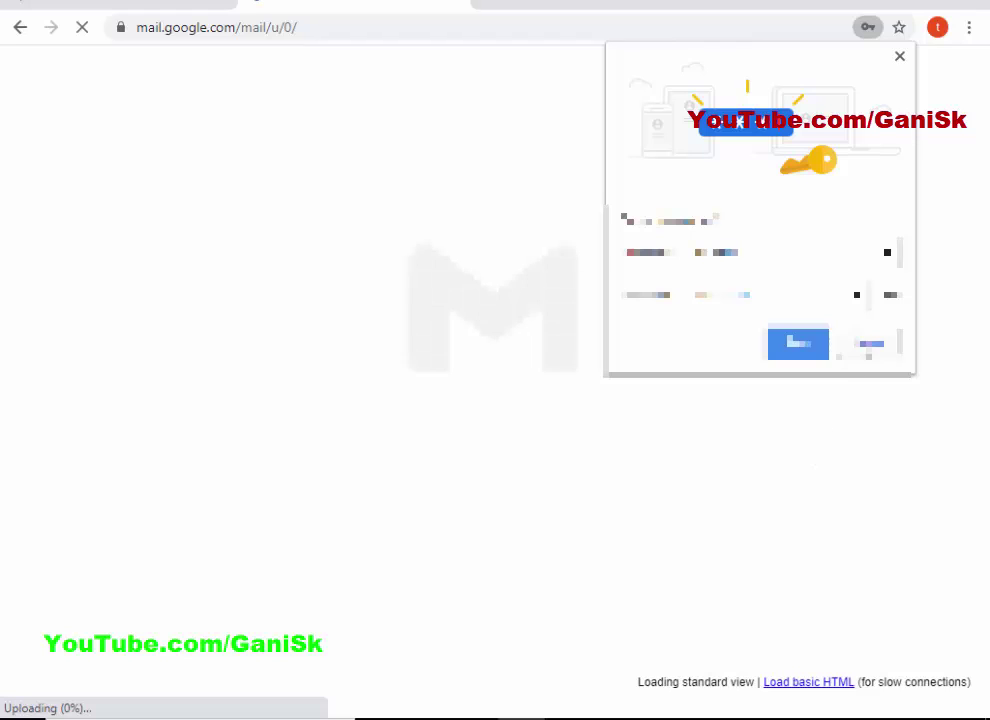
Dismiss the password and Meet popups, then activate the Trimble Identity from the Account Created email.
click(864, 343)
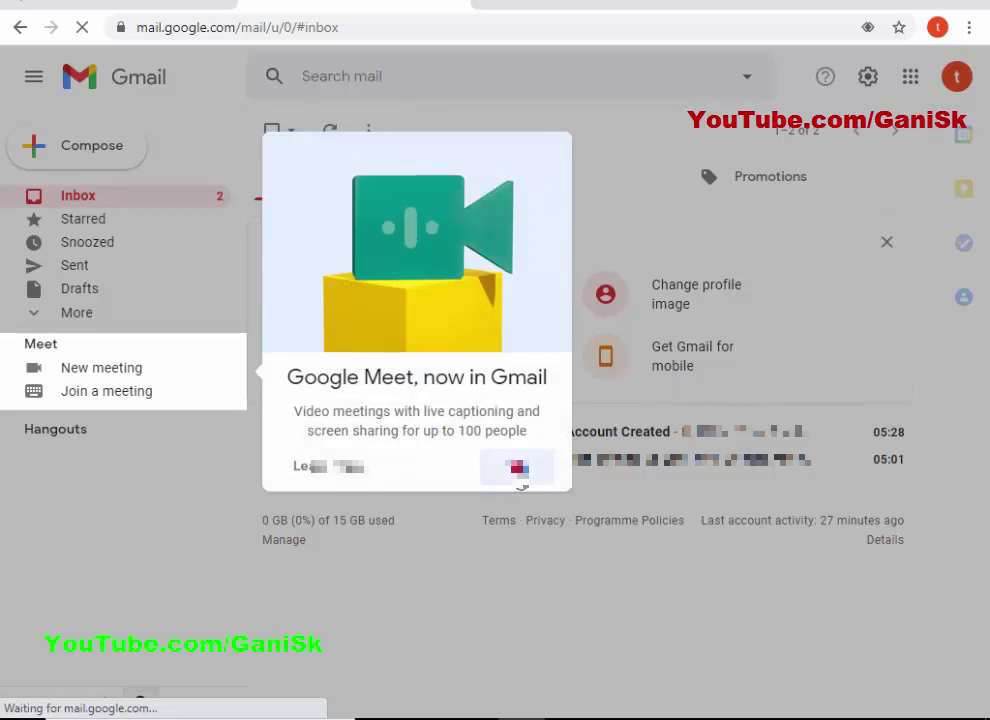
click(516, 469)
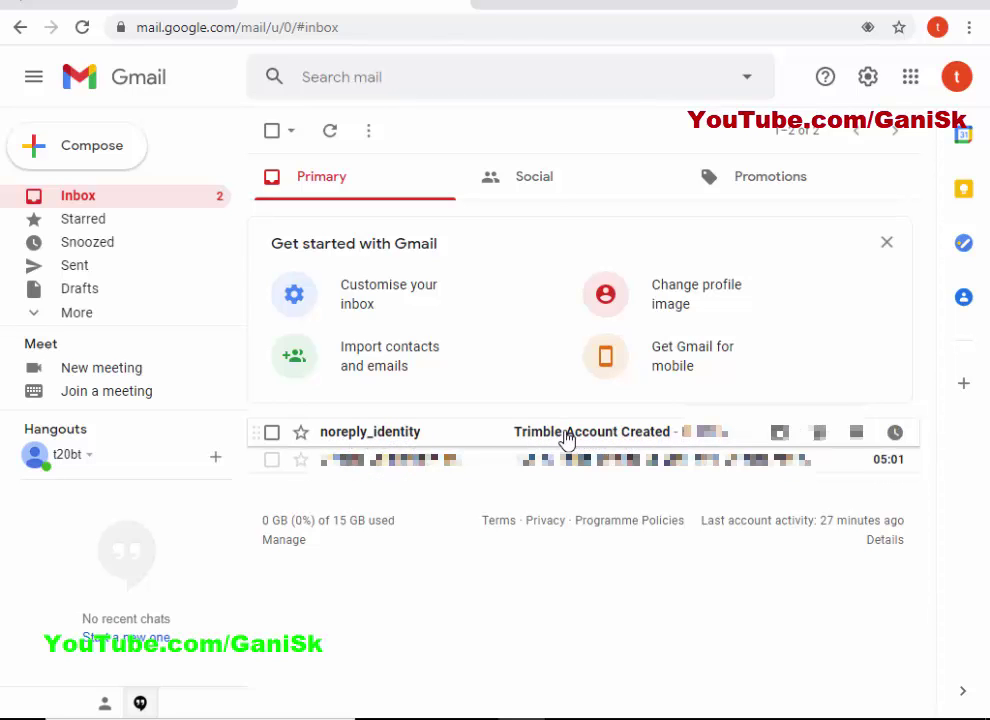
click(566, 435)
scroll(615, 400, down, 2)
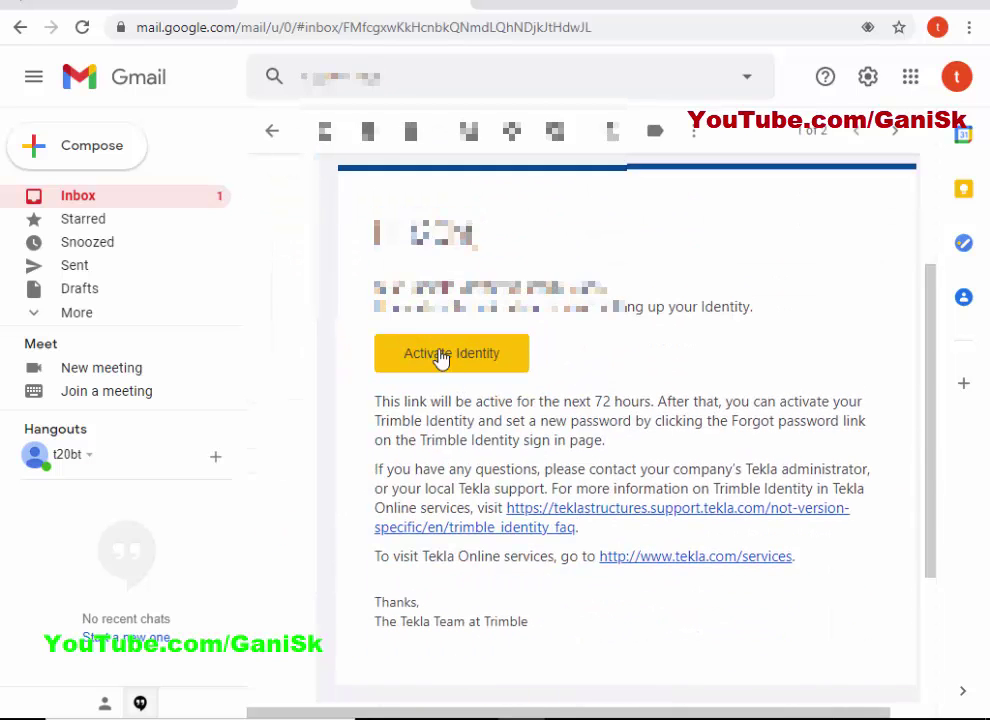
scroll(440, 358, down, 1)
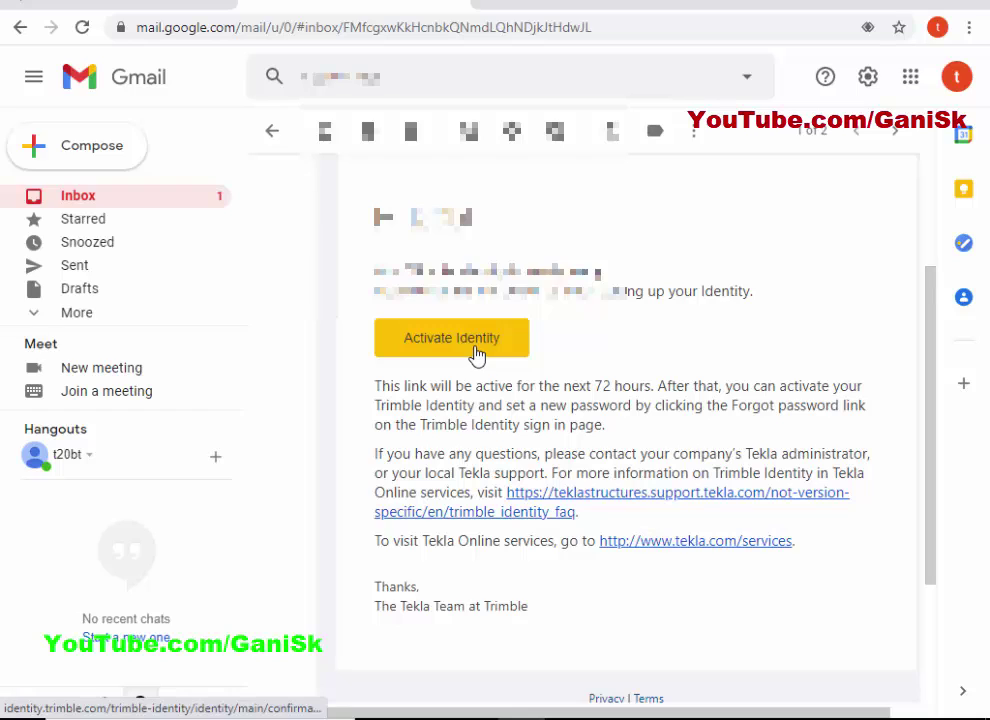
click(475, 348)
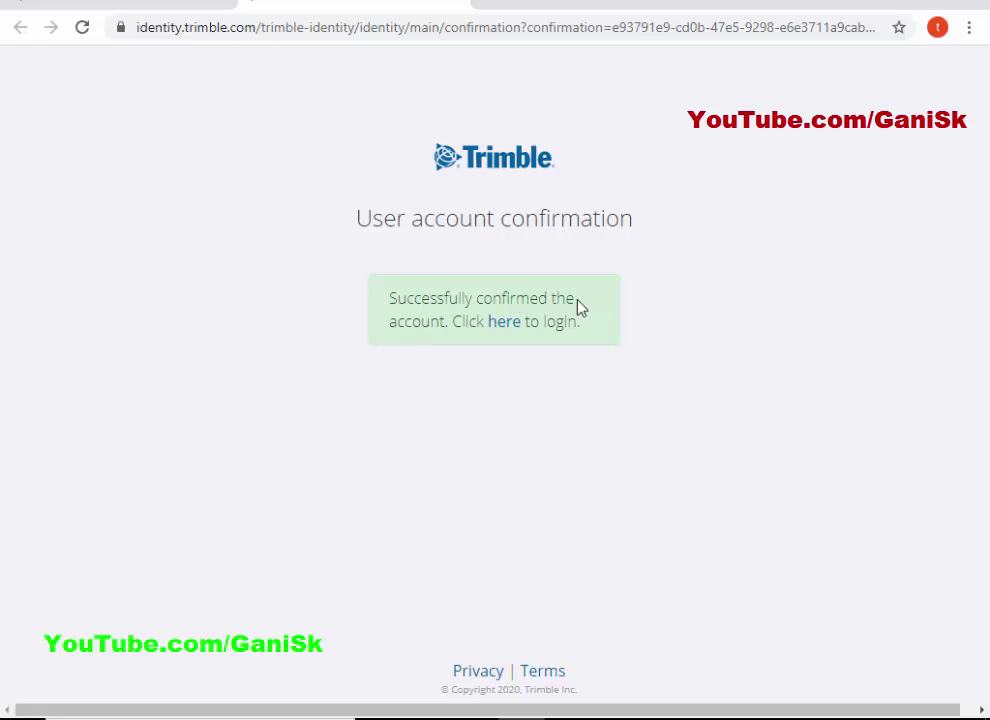
Sign in to Tekla Online Services with the new account's e-mail address and password.
click(501, 324)
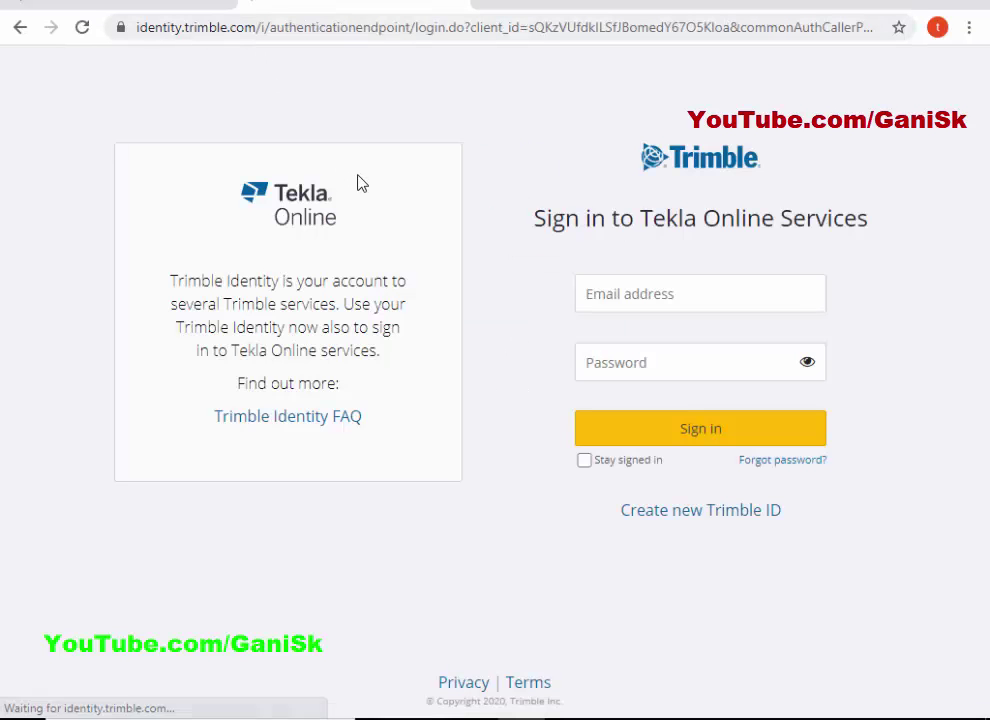
click(634, 283)
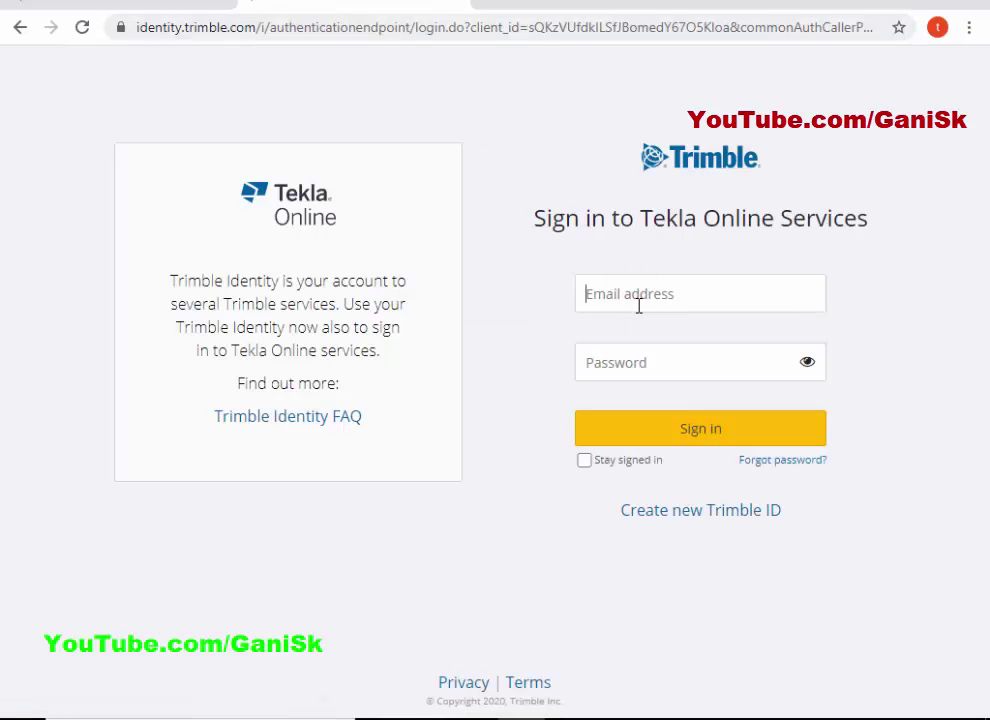
text(t)
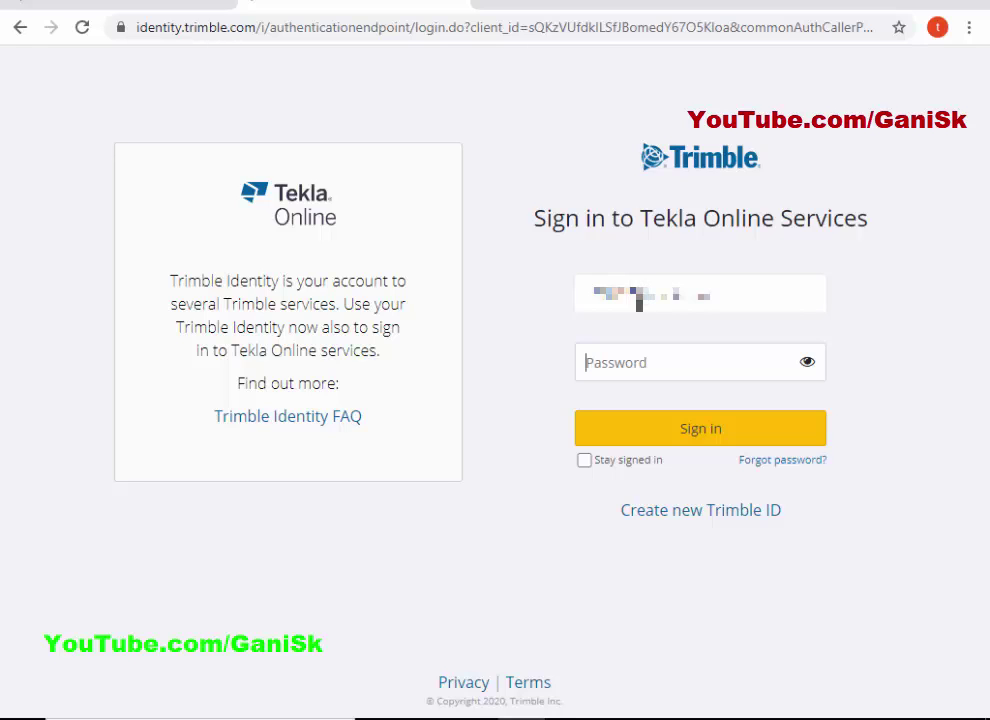
text(•)
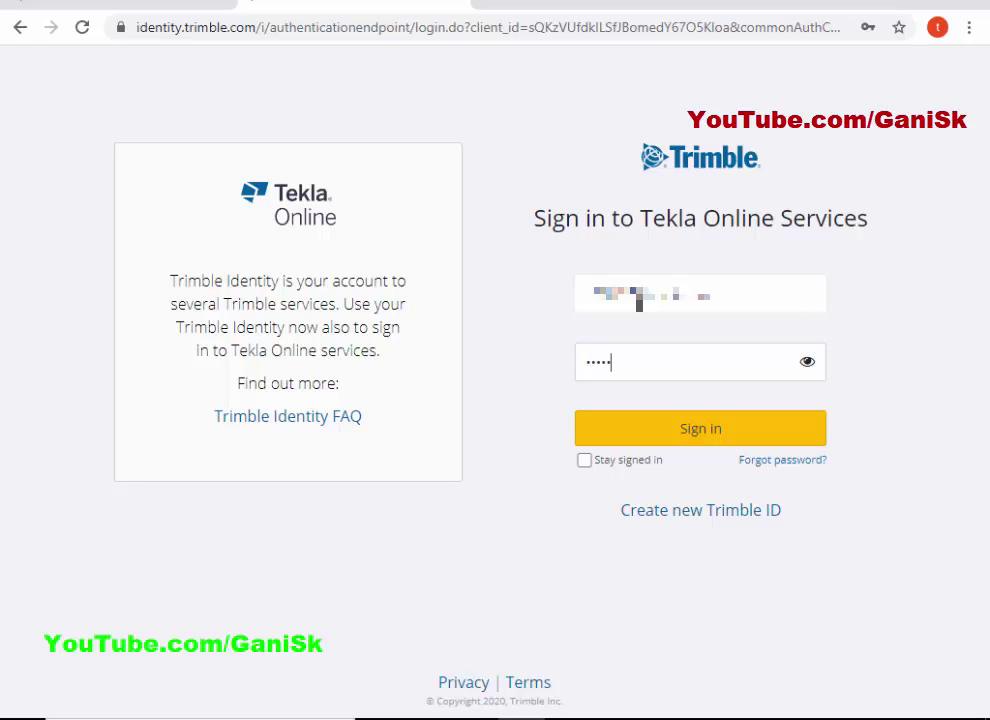
click(695, 440)
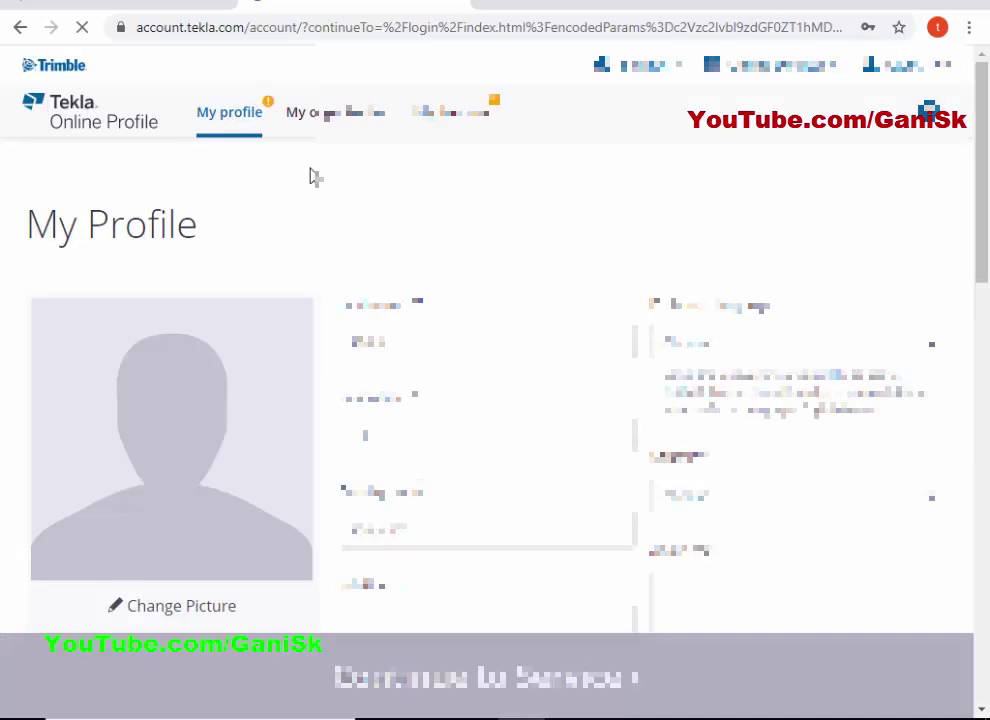
Fill in the first required profile fields, entering 'tekla'.
scroll(313, 177, down, 7)
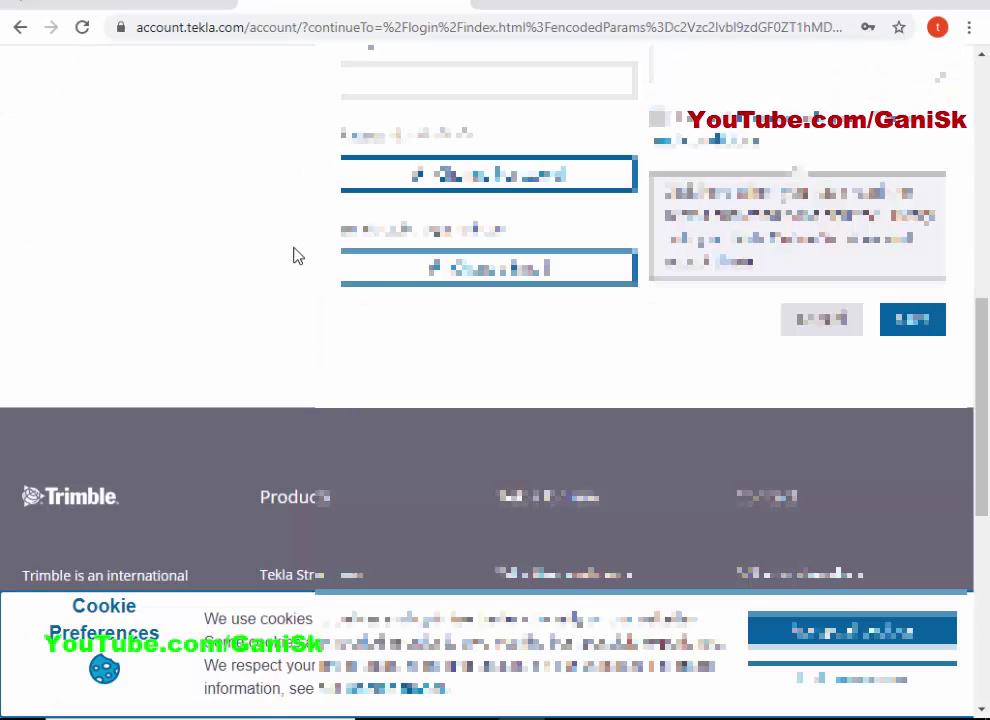
scroll(297, 256, up, 6)
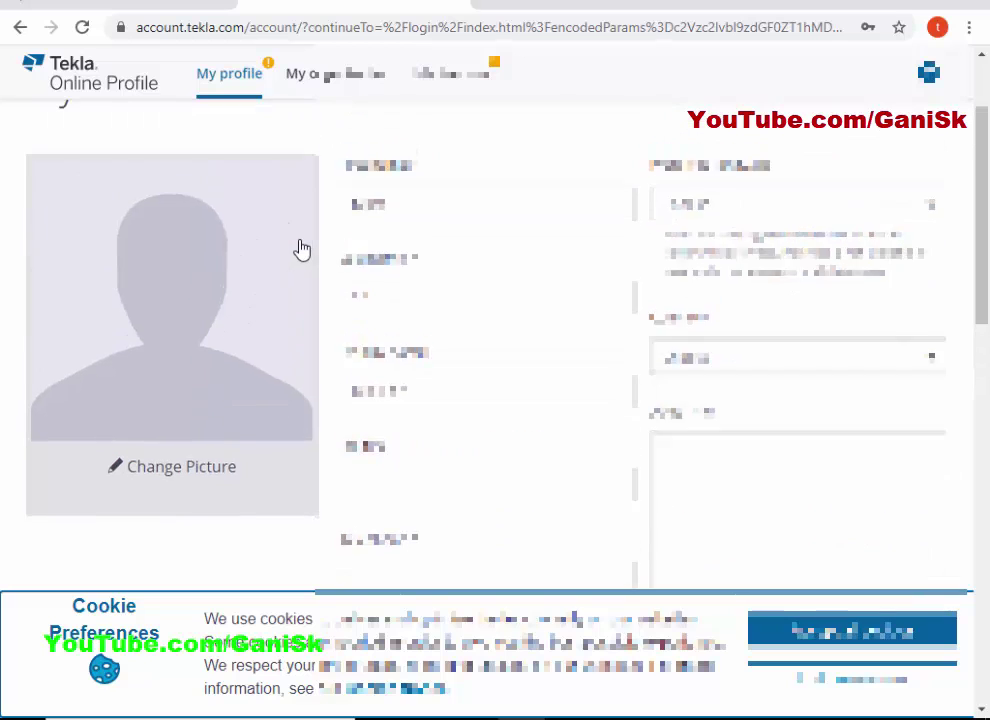
scroll(302, 249, up, 1)
scroll(302, 249, down, 3)
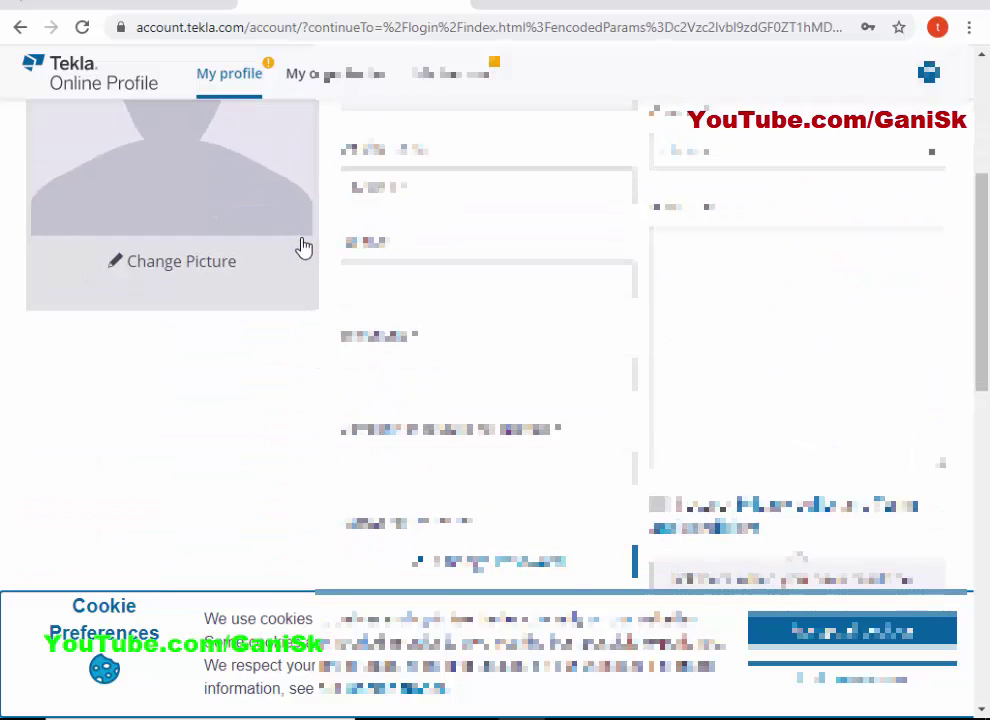
scroll(309, 248, up, 3)
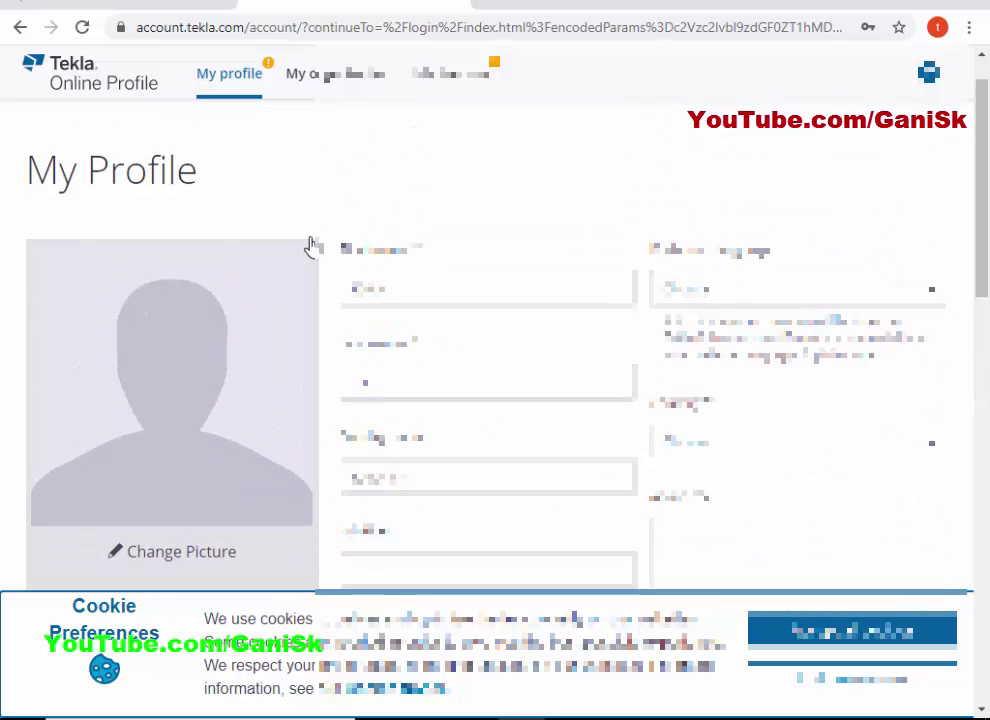
click(378, 284)
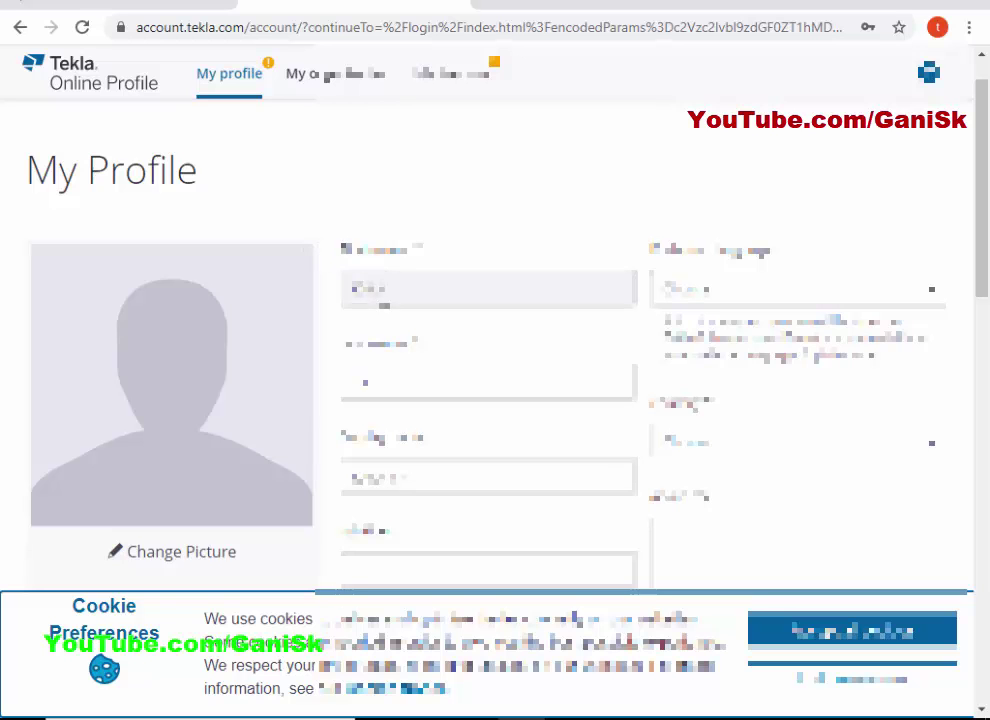
scroll(318, 245, down, 2)
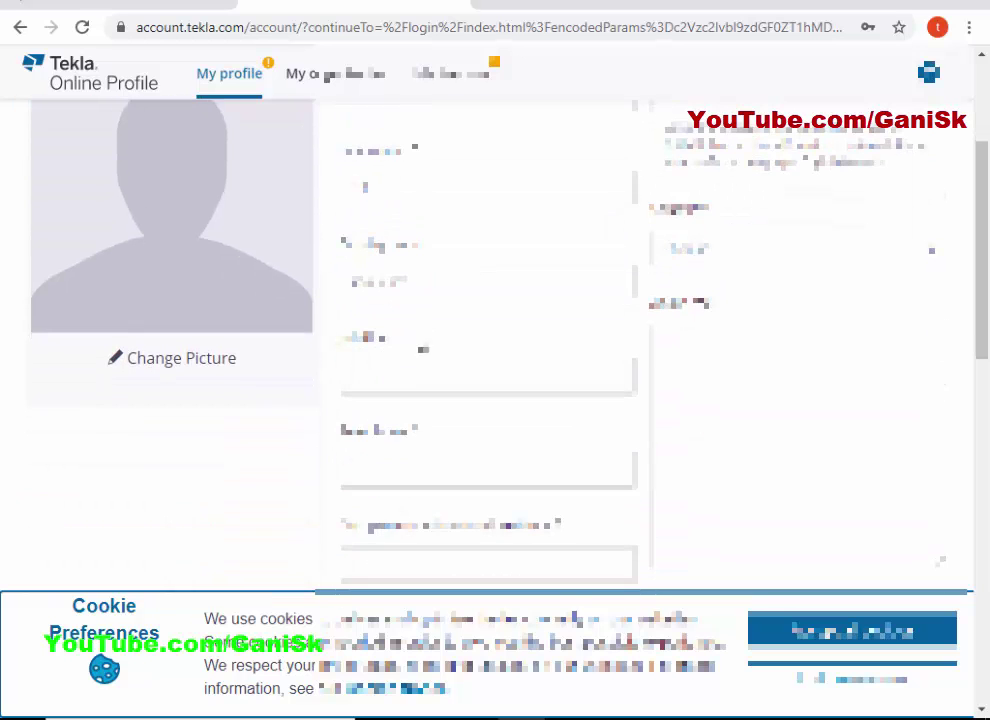
scroll(399, 270, down, 3)
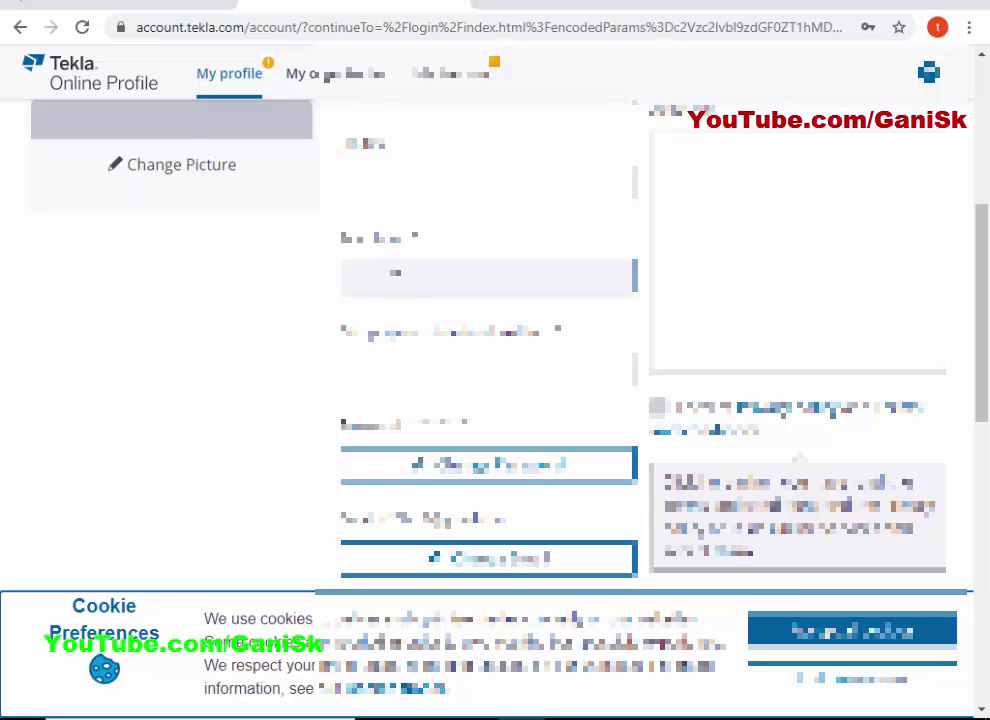
text(tekla)
click(409, 370)
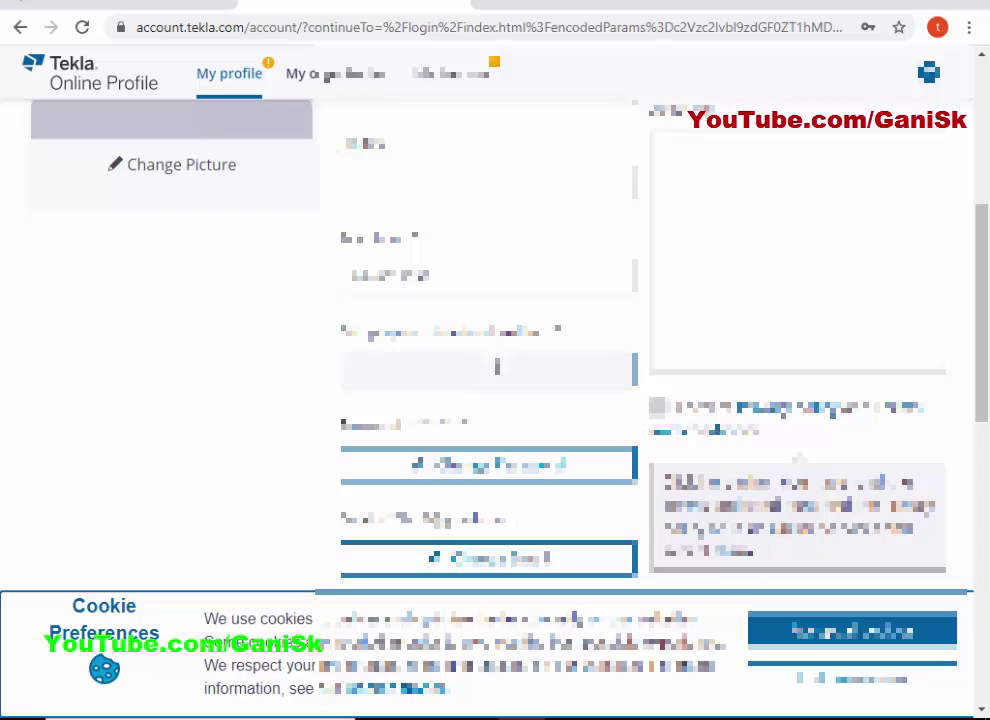
click(478, 372)
Choose a value in the required dropdown, accept the consent statement, save the profile and dismiss the tour.
scroll(323, 362, down, 1)
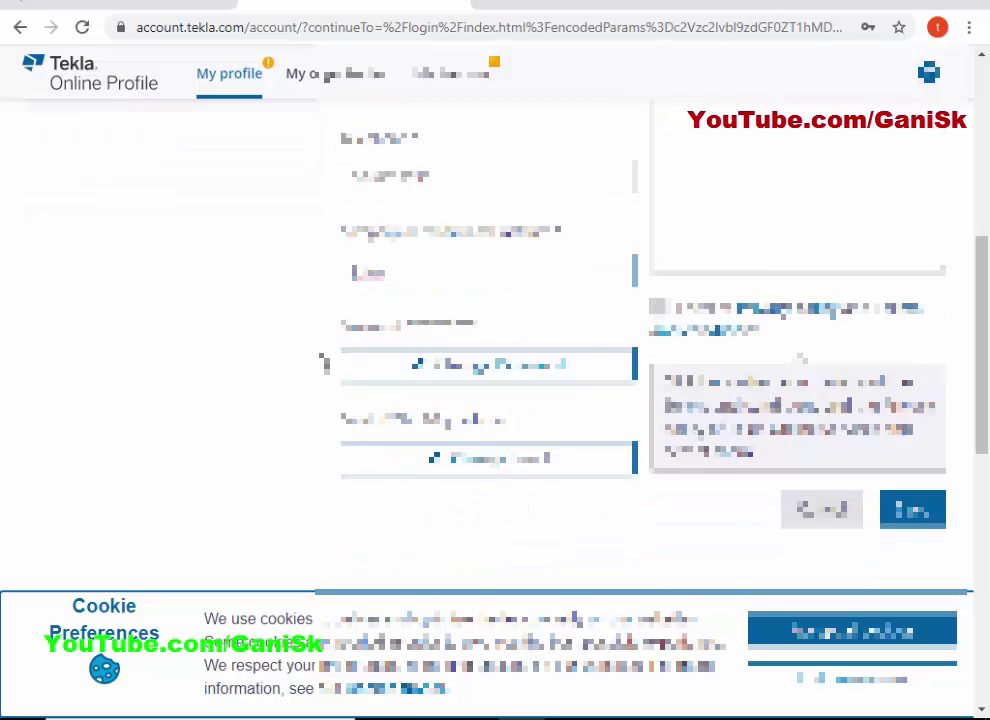
scroll(525, 340, up, 5)
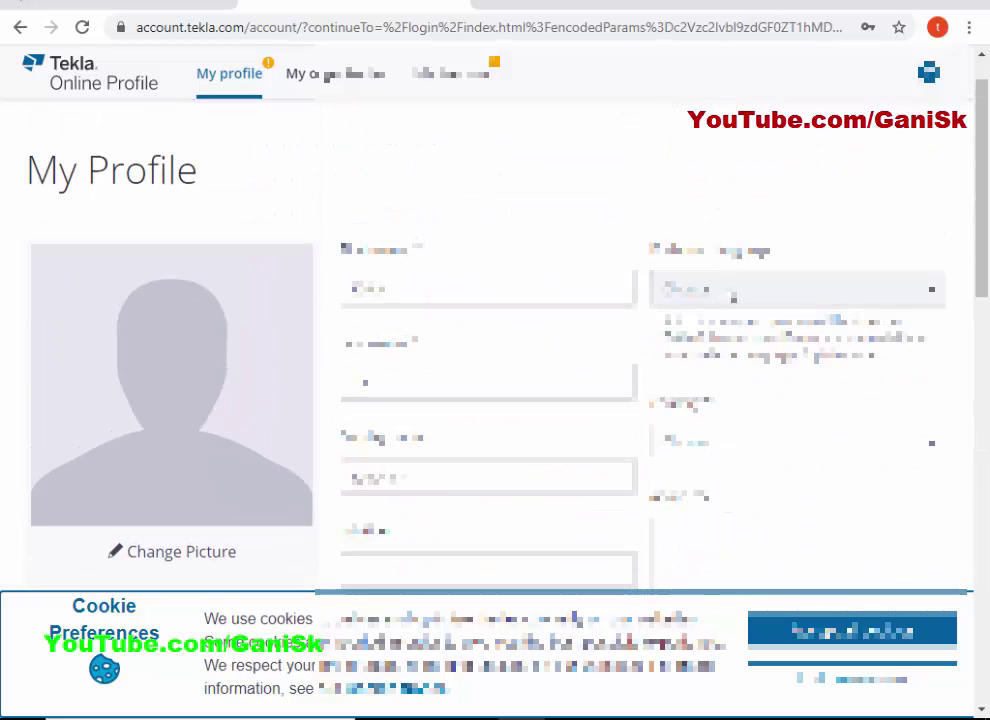
click(733, 438)
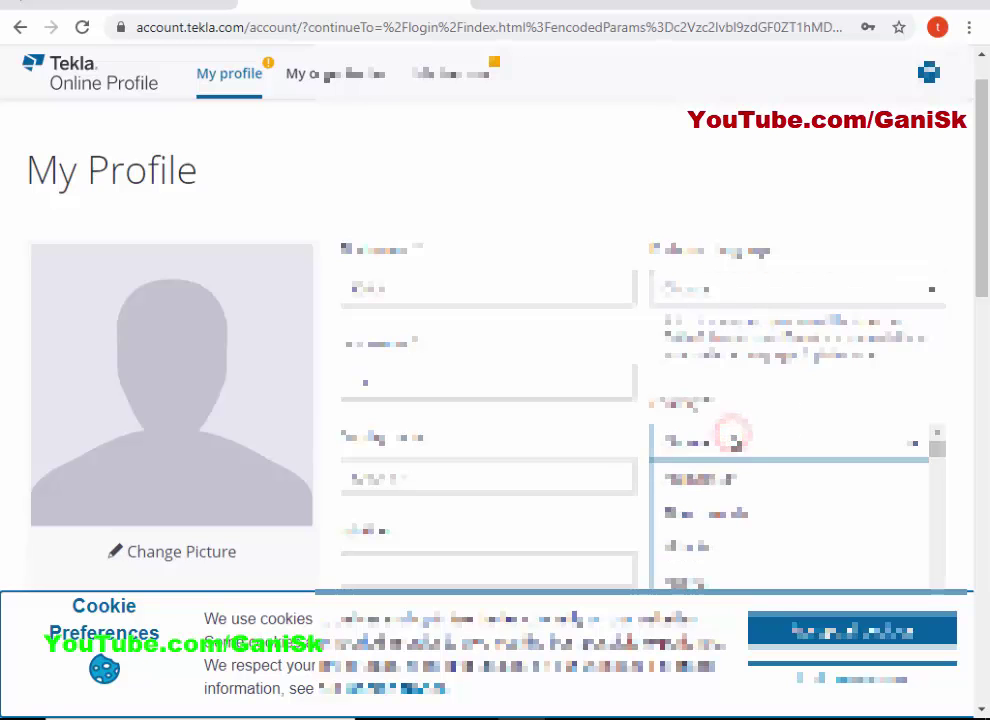
scroll(740, 475, down, 2)
scroll(740, 480, down, 5)
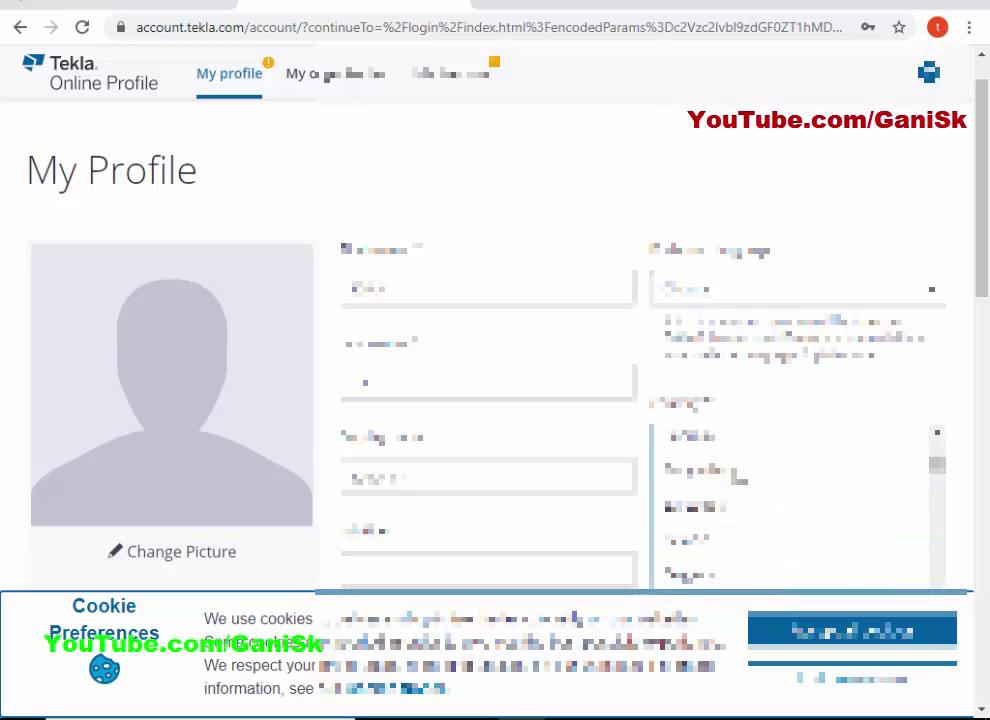
scroll(738, 481, down, 3)
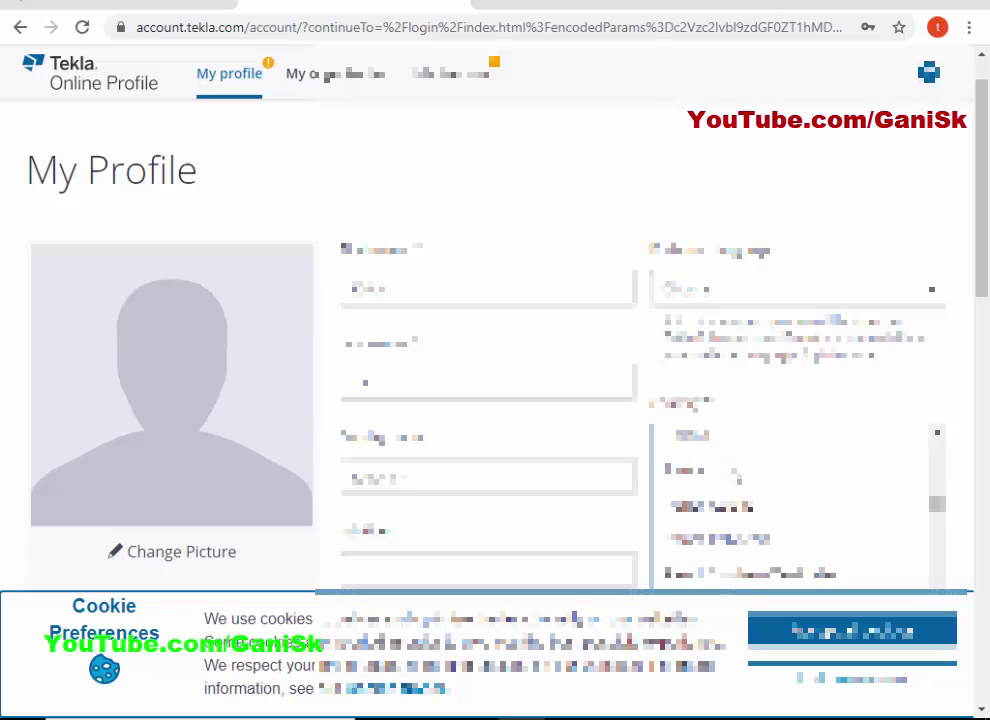
click(718, 502)
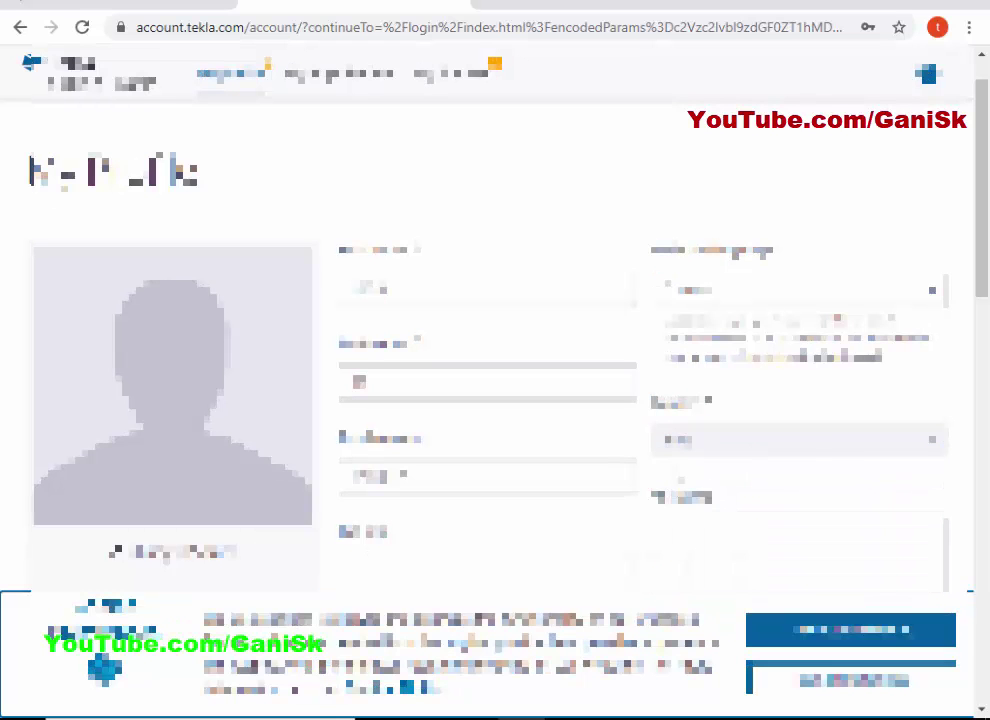
scroll(720, 400, down, 5)
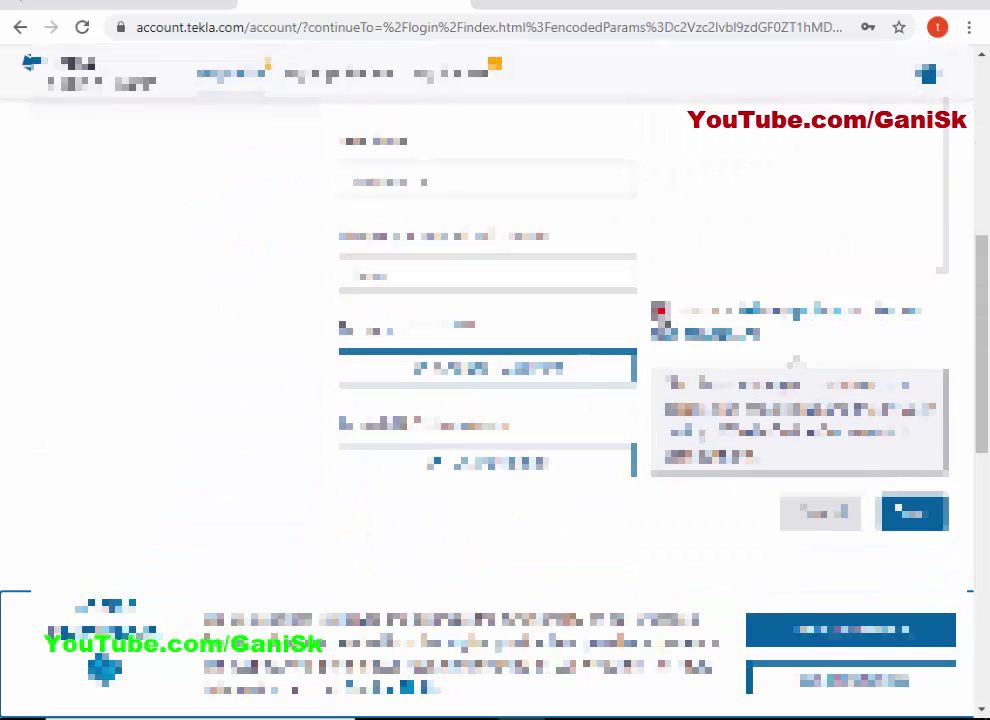
click(658, 311)
click(912, 515)
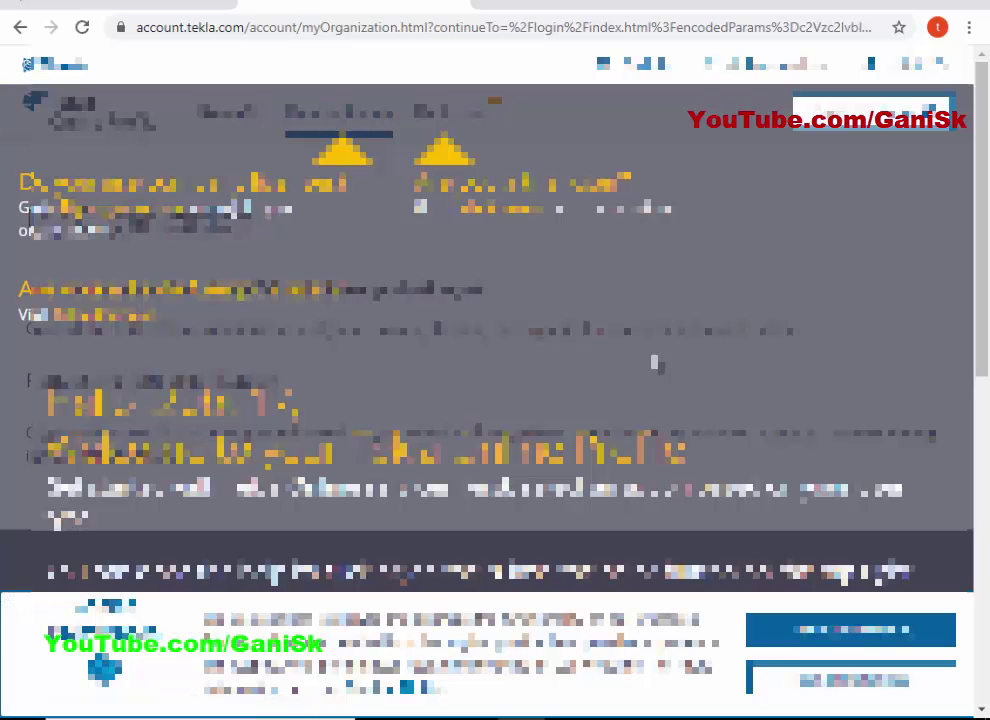
click(657, 294)
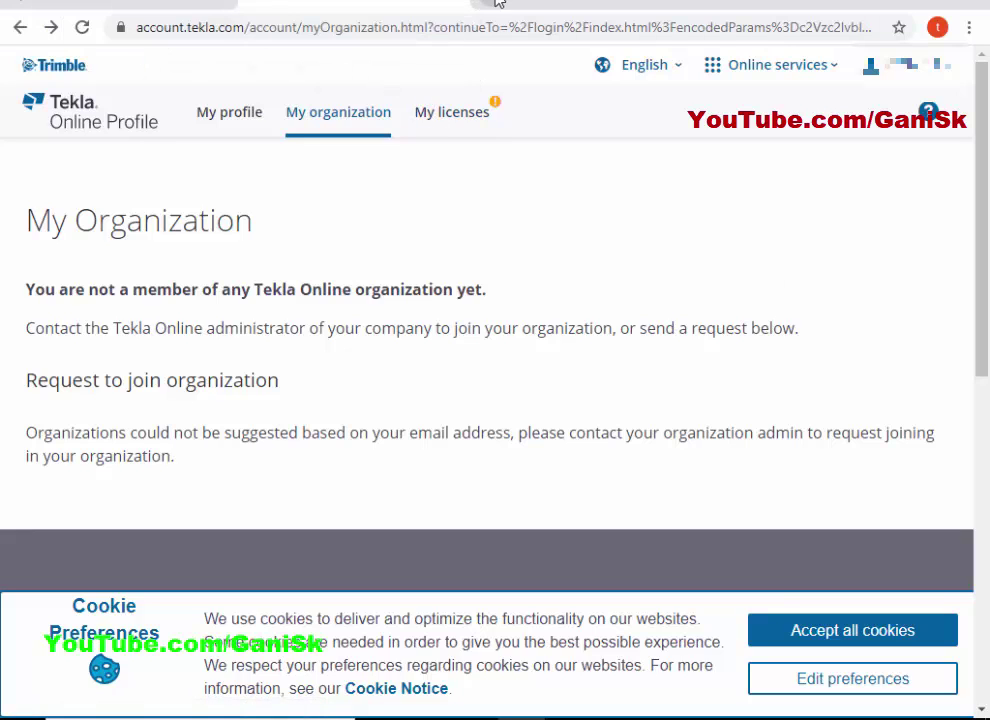
key(ctrl+t)
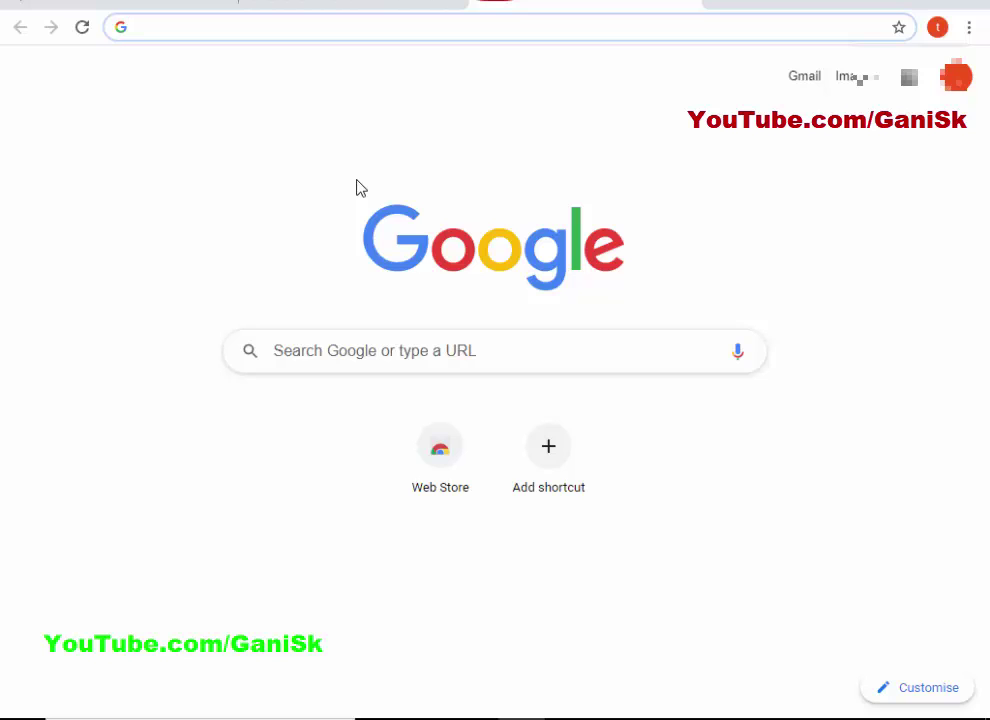
Search for 'tekla campus' and log in on its Tekla Structures download page.
click(347, 354)
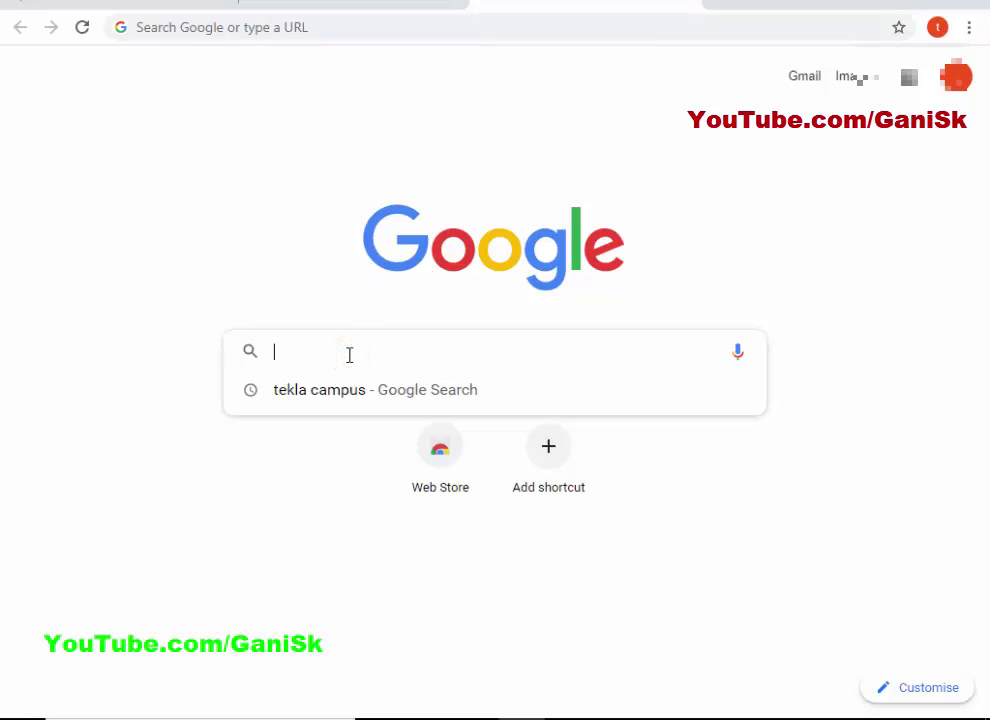
click(339, 389)
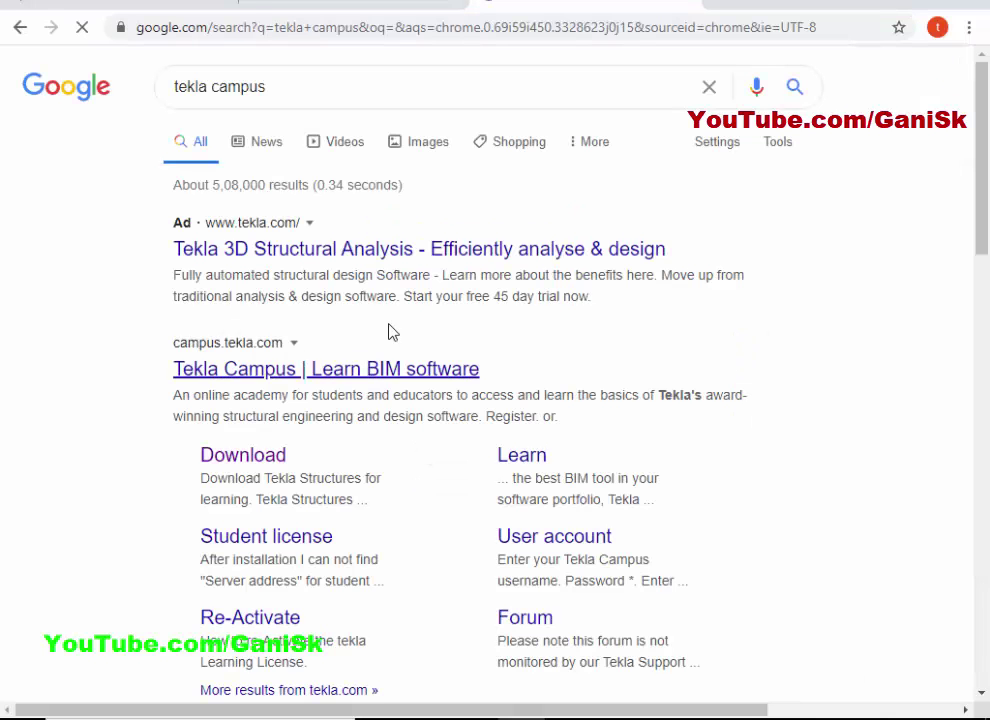
click(244, 448)
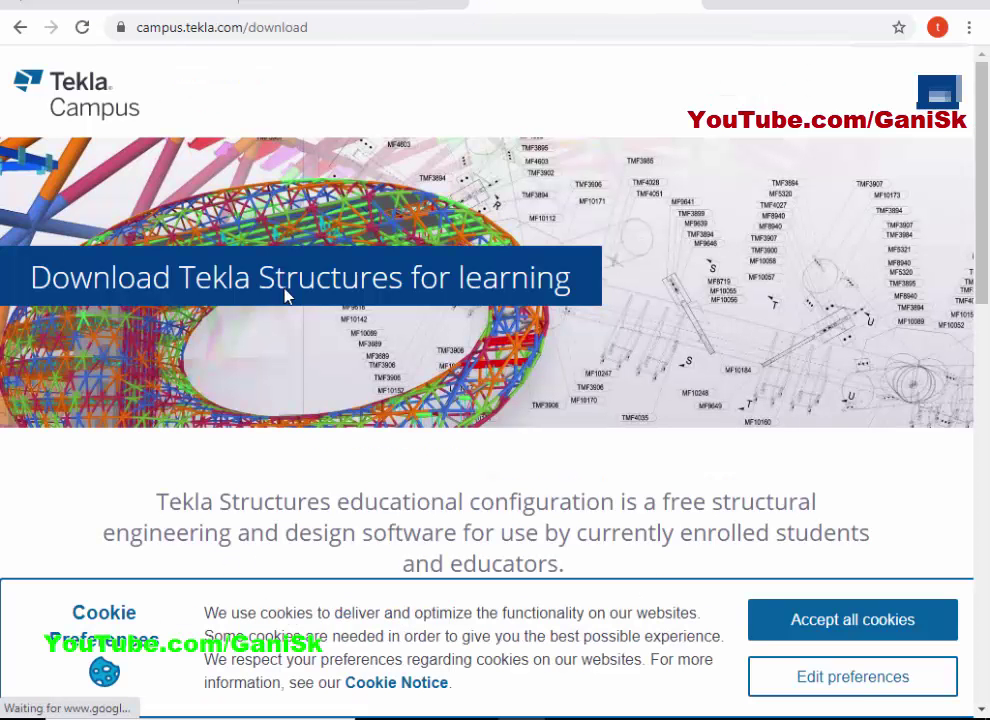
scroll(347, 274, down, 4)
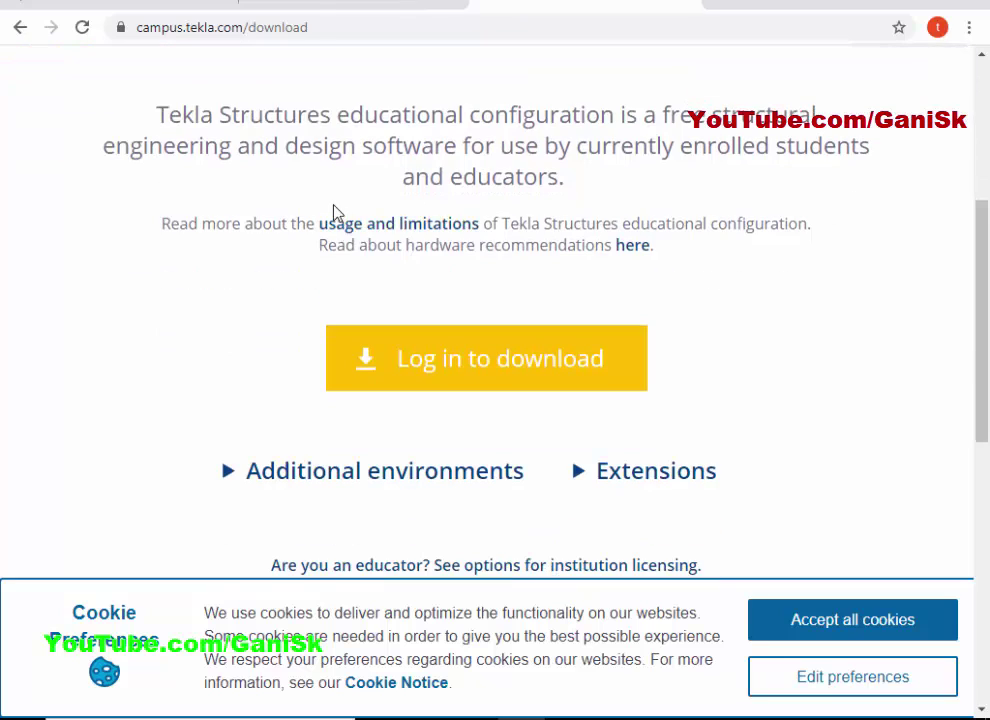
click(431, 360)
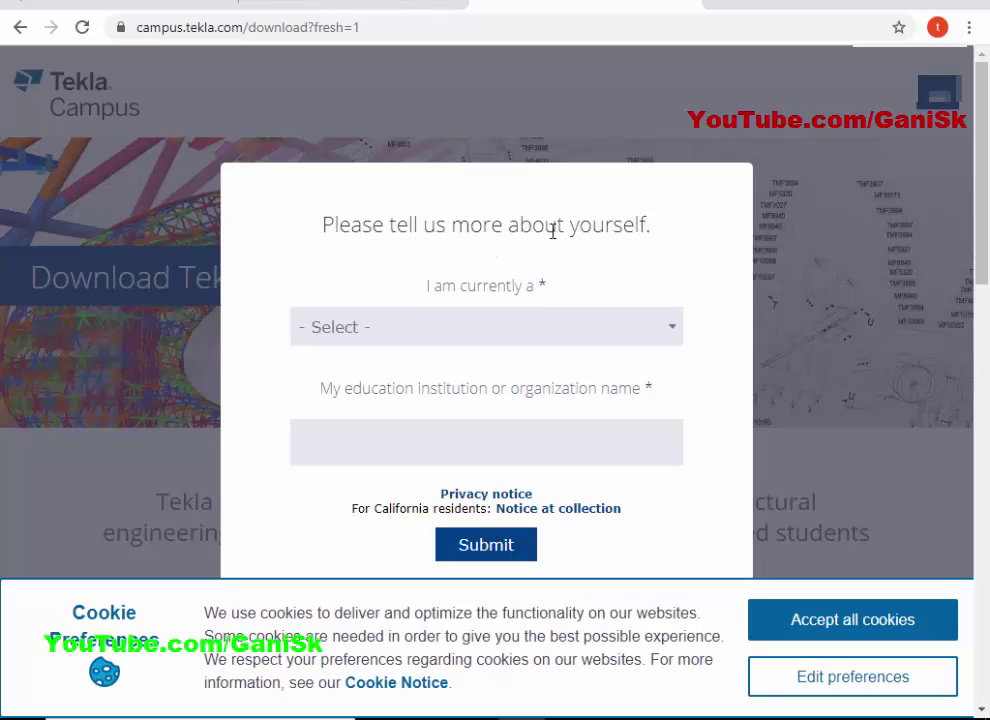
Choose Student and Structural Engineering, start the institution name, and opt in to event information.
click(404, 328)
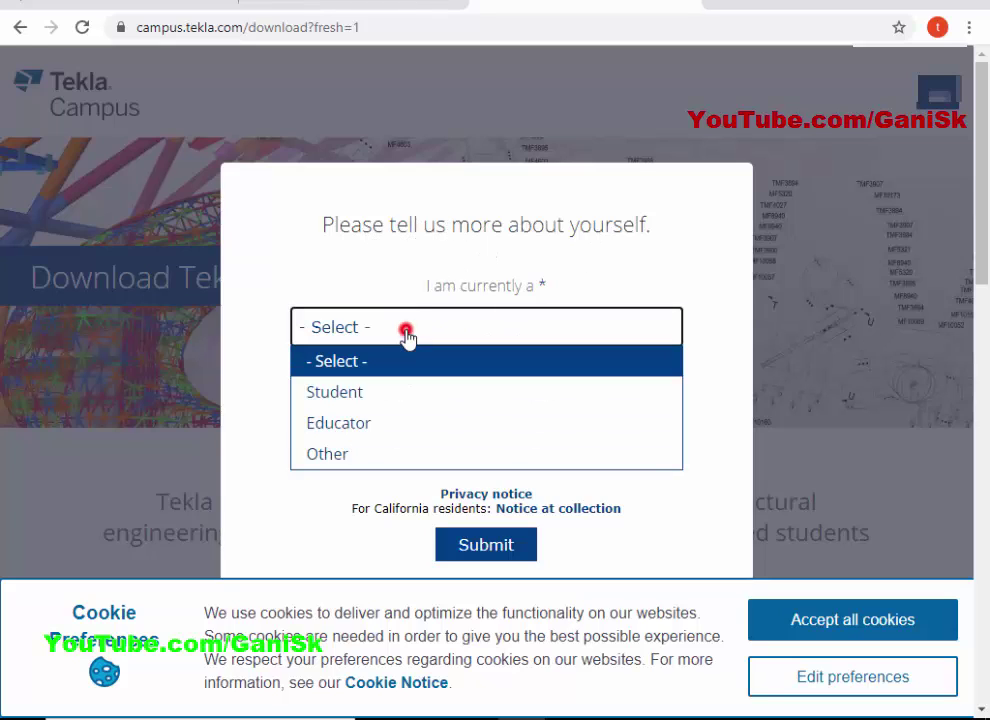
click(380, 398)
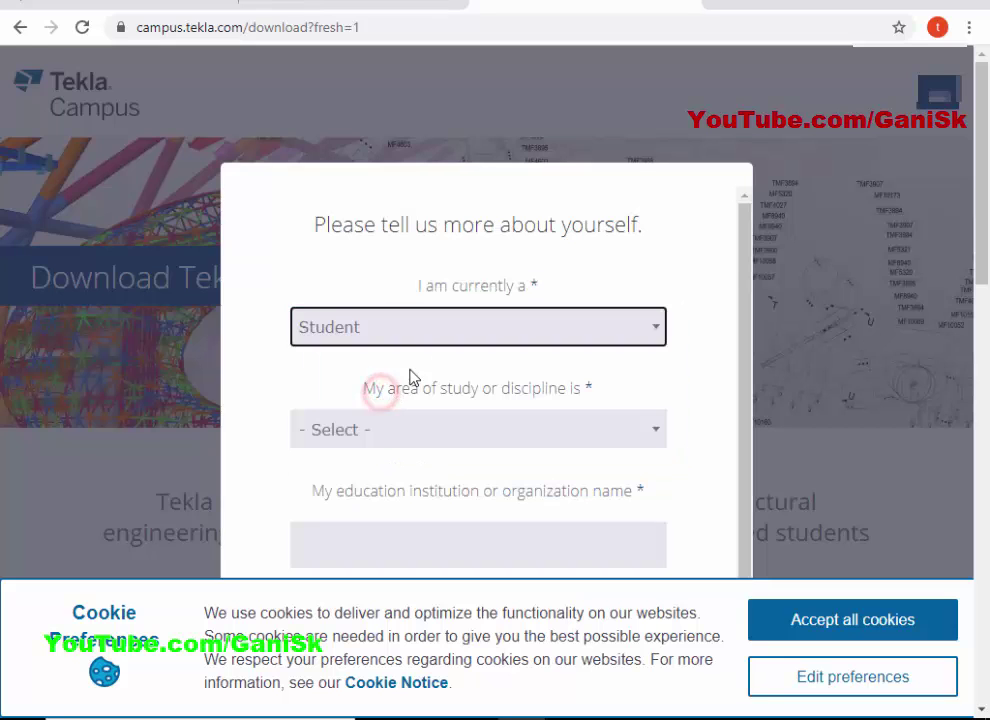
scroll(464, 404, down, 1)
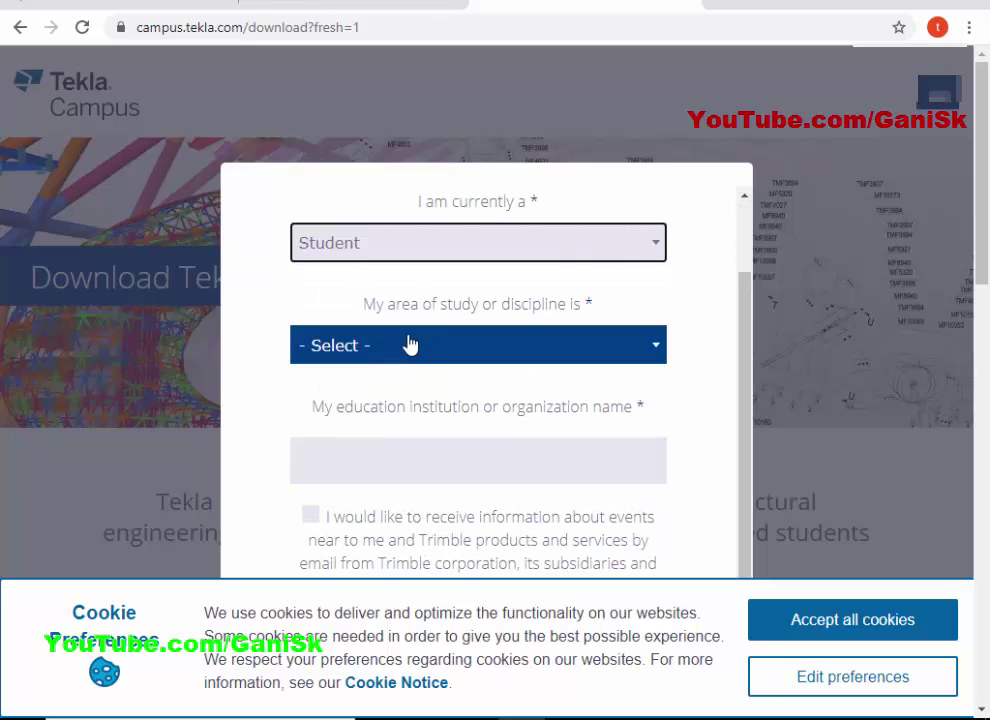
click(425, 348)
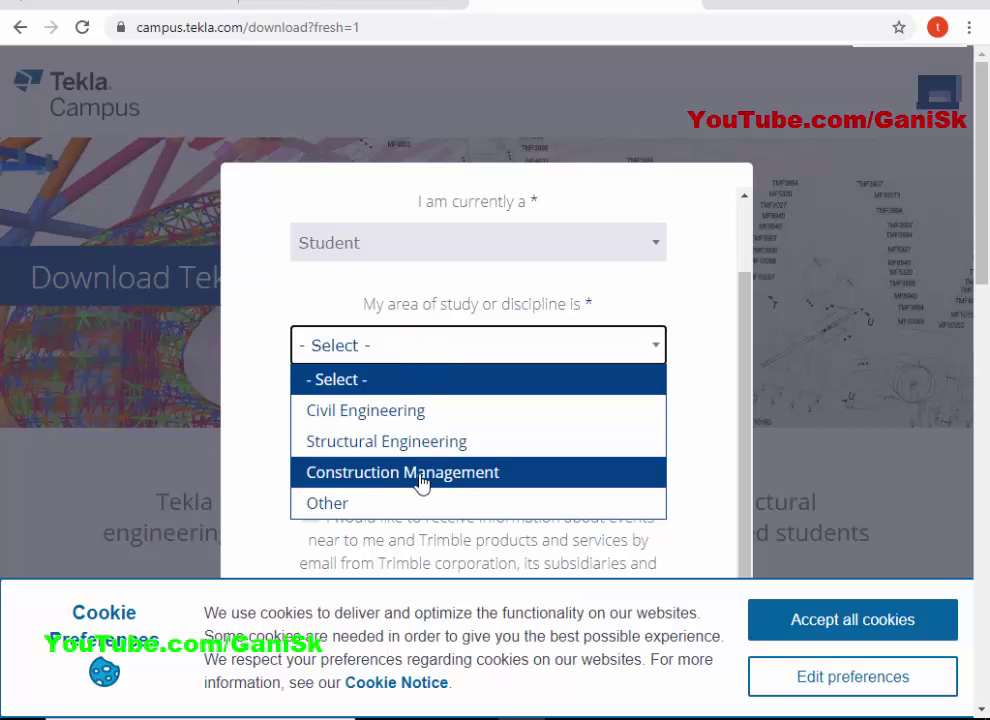
click(428, 441)
scroll(440, 412, down, 1)
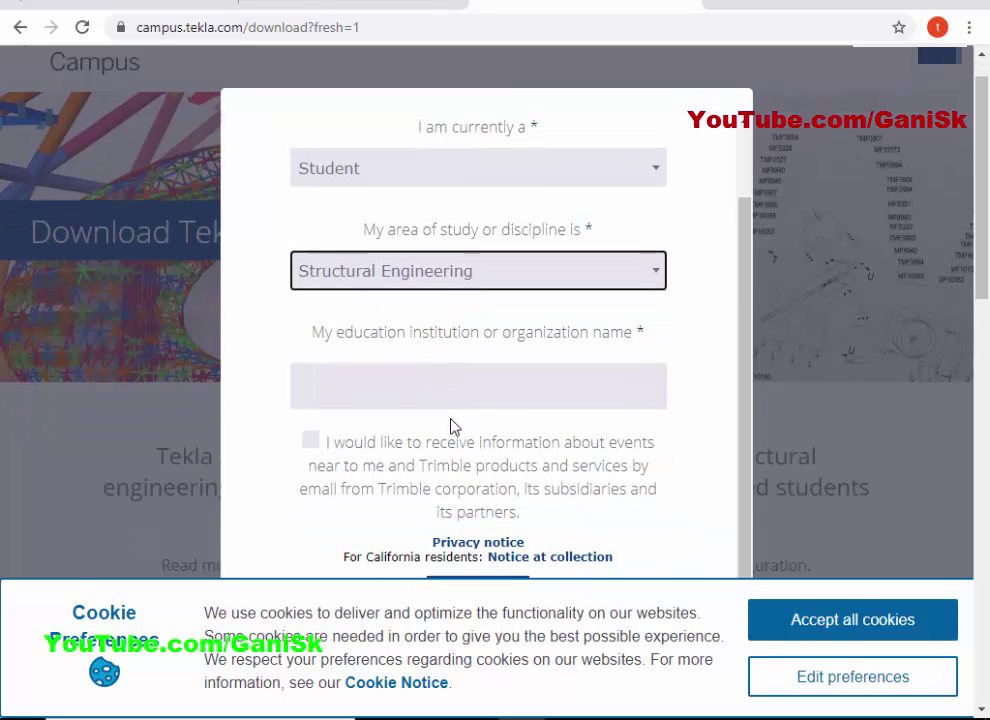
click(411, 408)
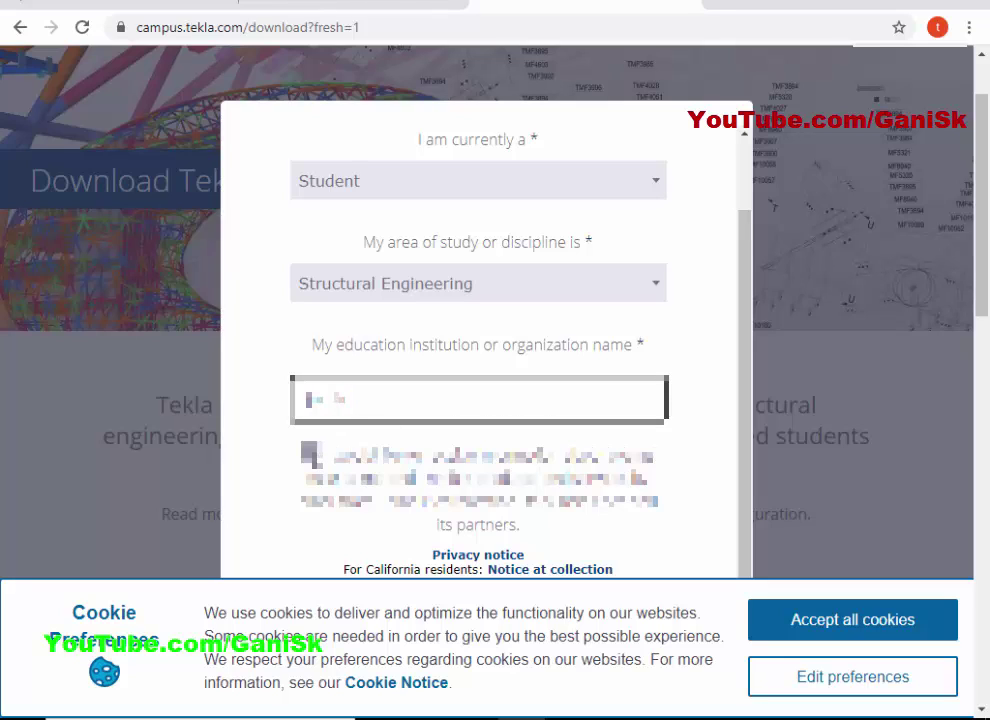
click(311, 455)
scroll(450, 466, down, 3)
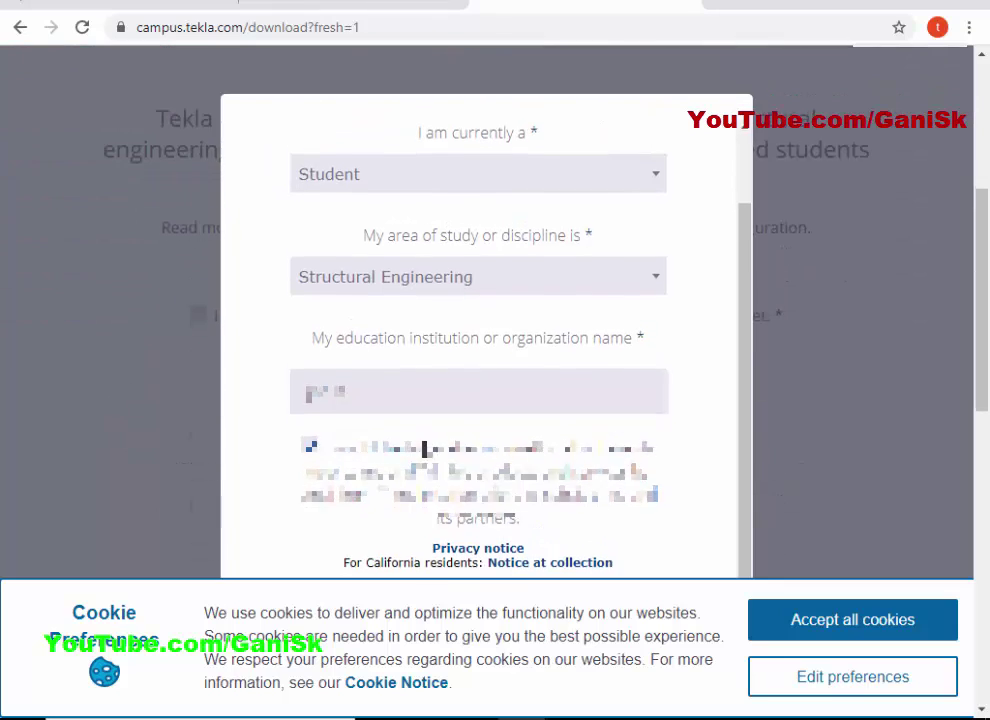
scroll(486, 453, up, 4)
scroll(486, 453, down, 6)
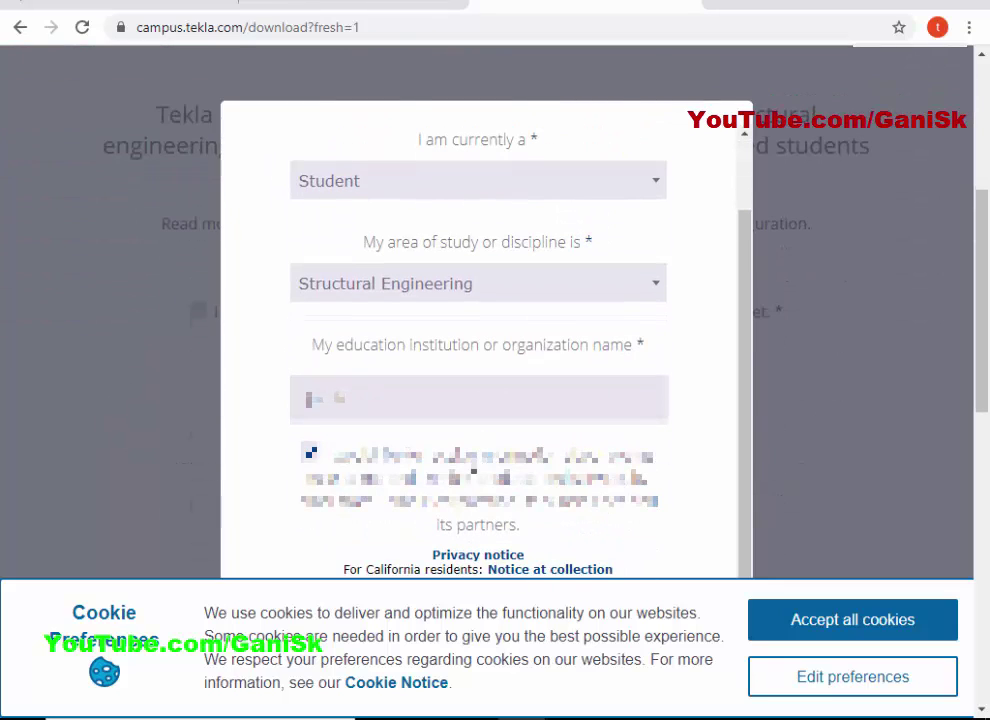
click(486, 453)
Accept all cookies, re-enter Student, Structural Engineering and the institution name, opt in, and submit.
click(866, 625)
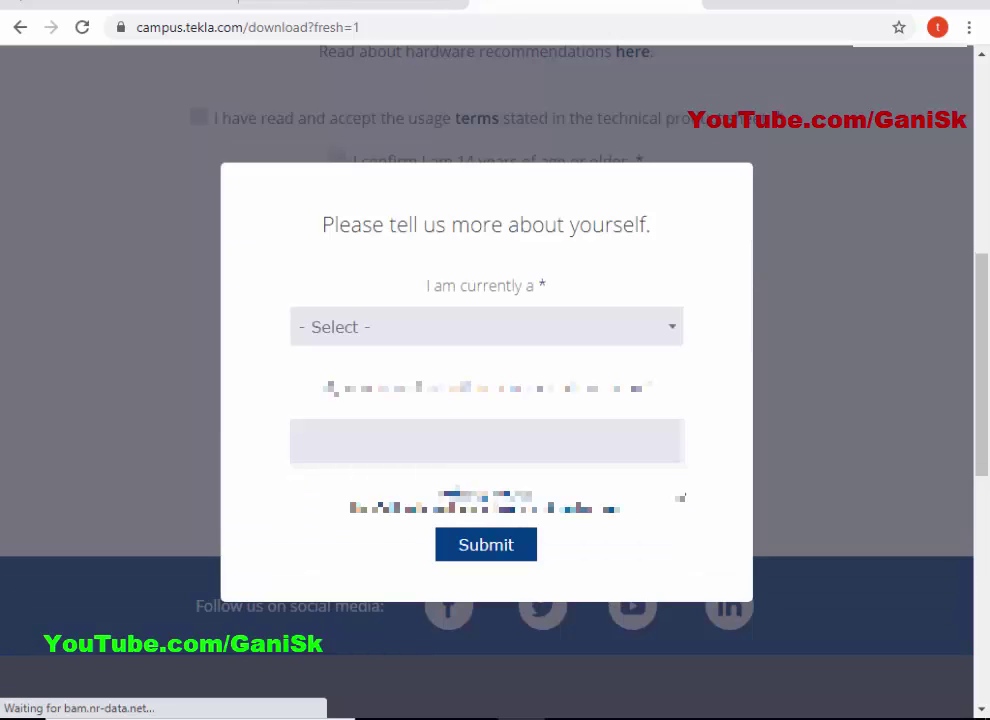
click(493, 327)
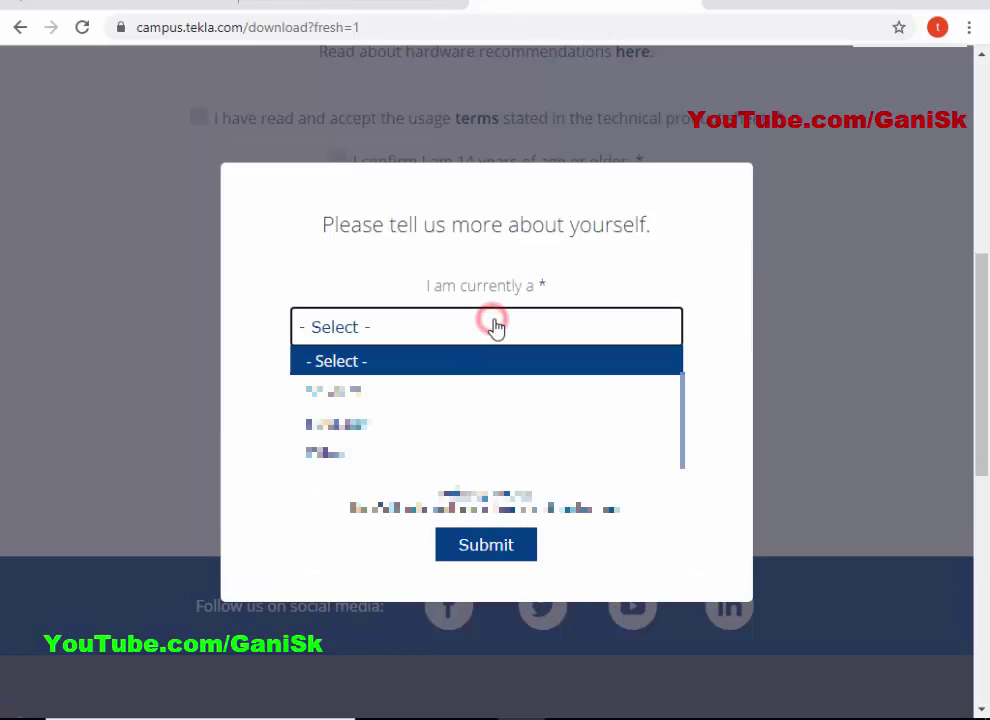
click(433, 396)
click(424, 431)
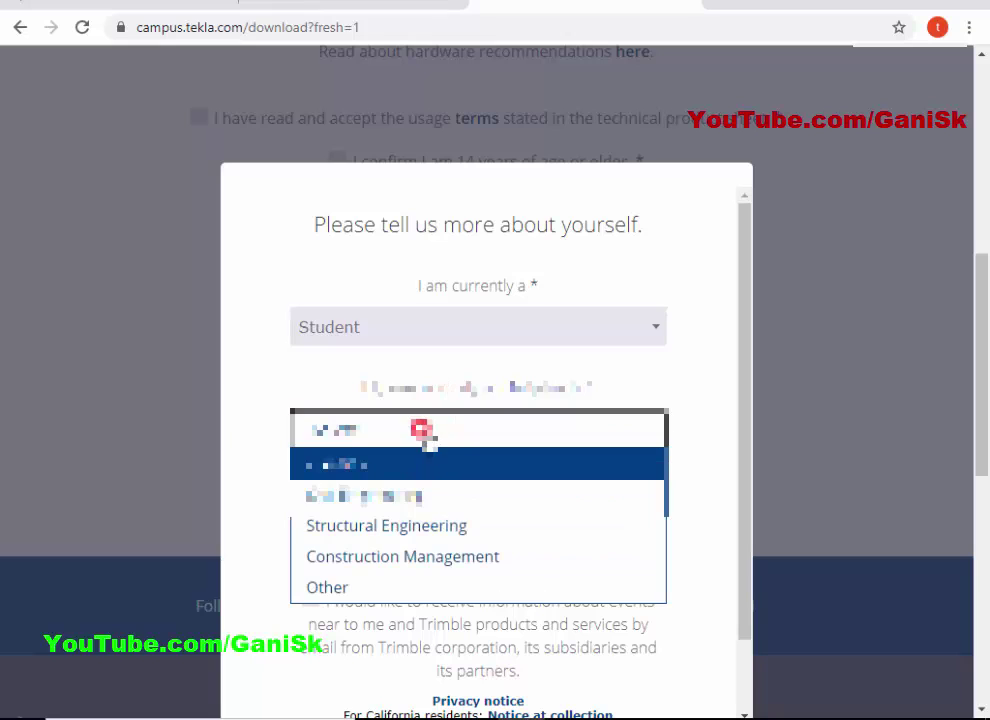
click(434, 496)
click(435, 432)
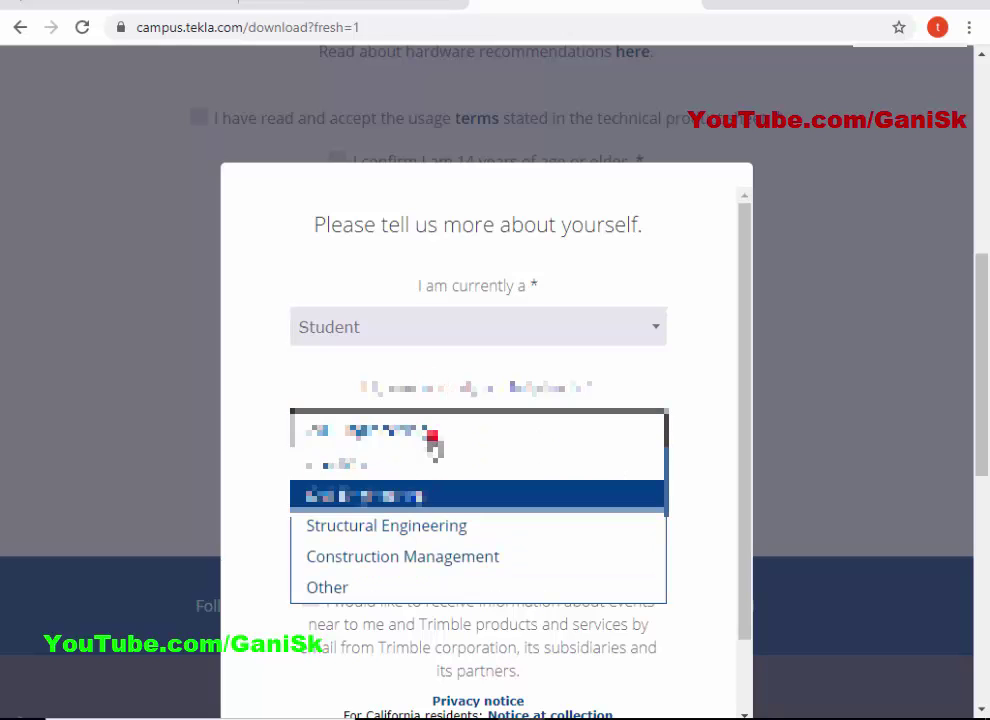
click(418, 524)
scroll(515, 514, down, 2)
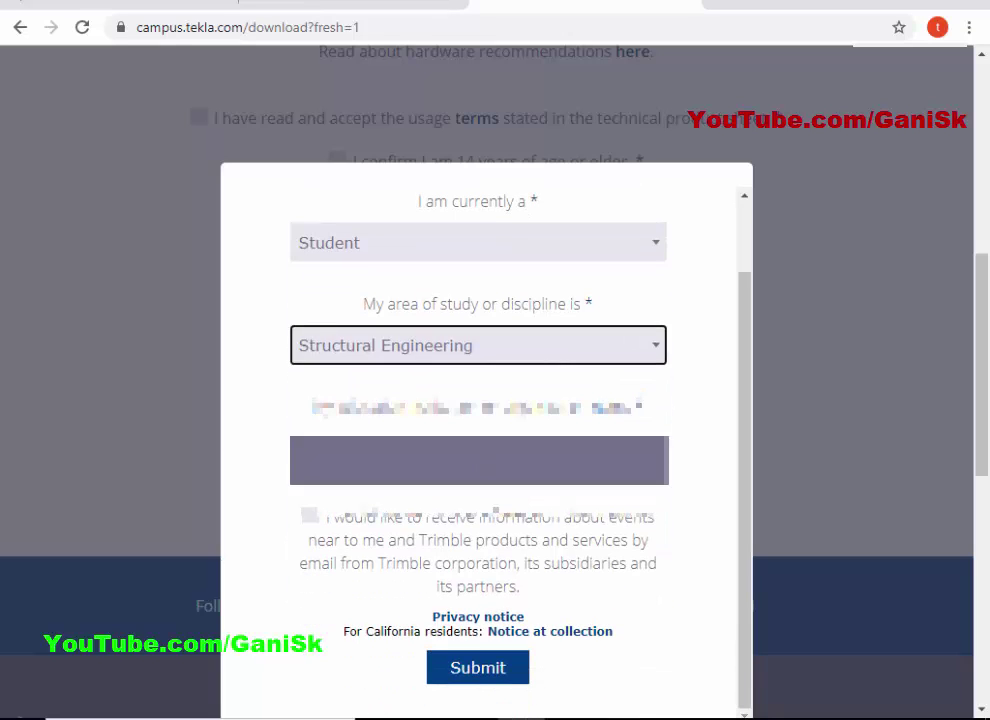
click(475, 456)
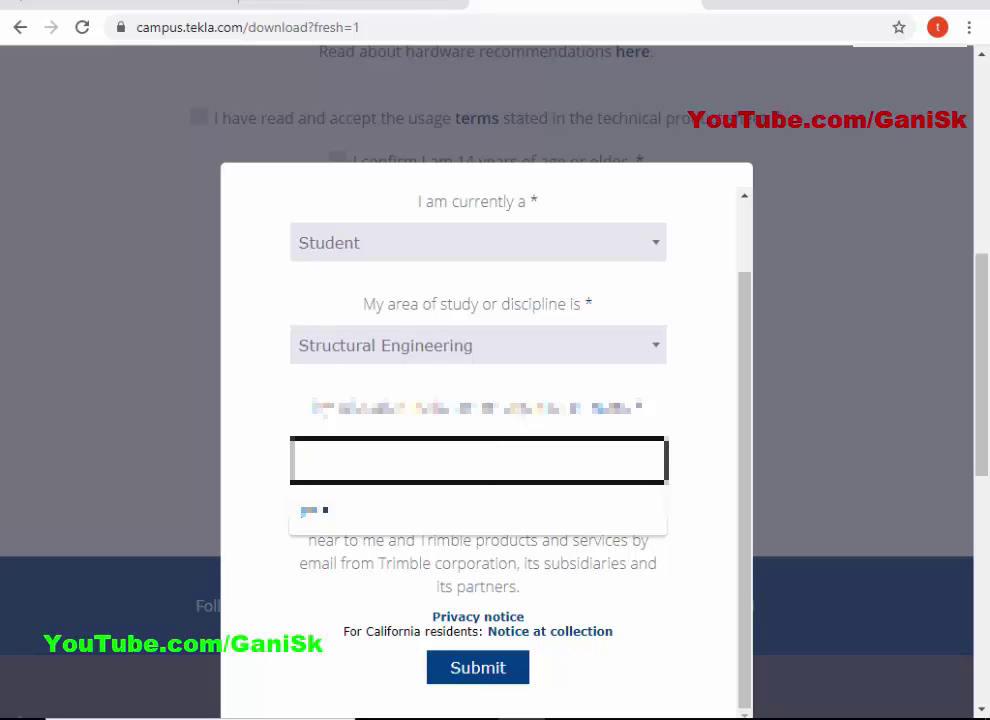
click(457, 510)
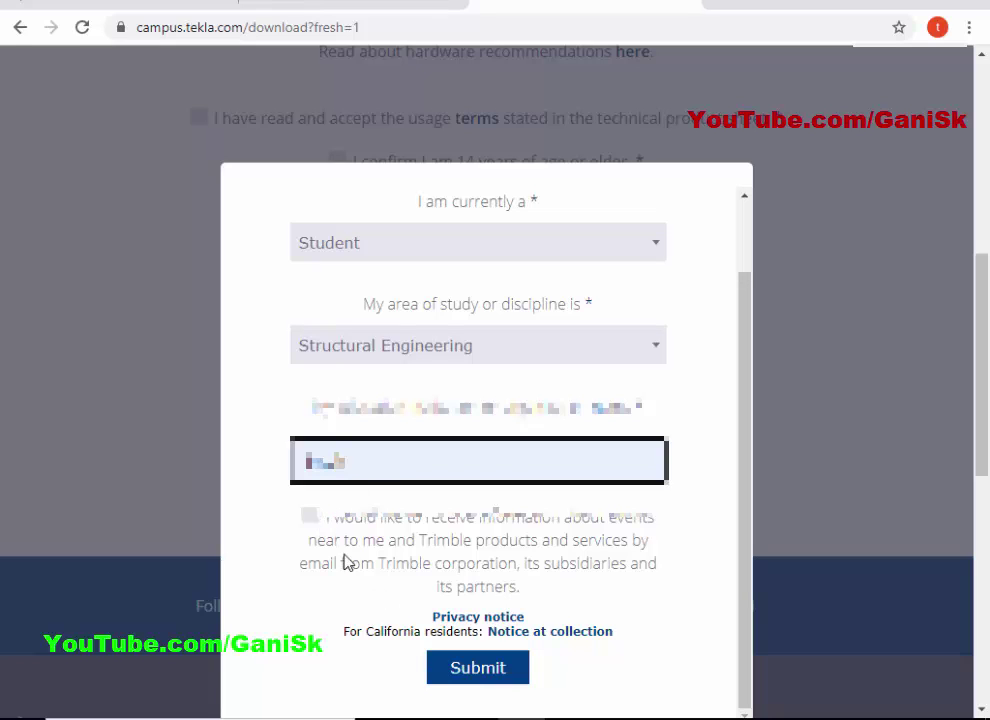
click(386, 532)
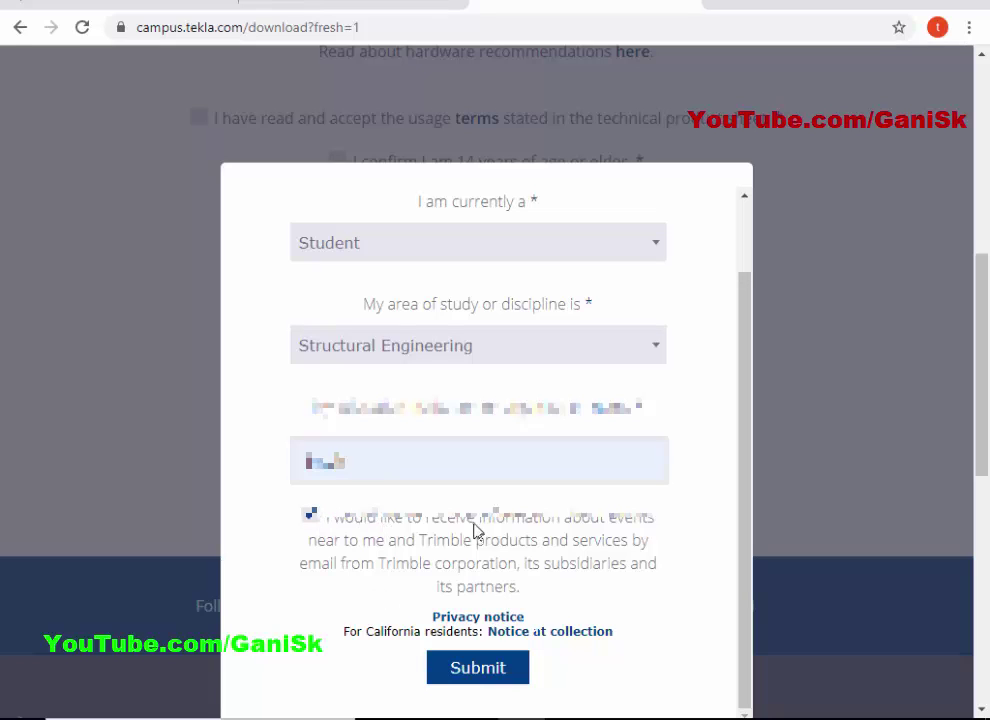
click(497, 675)
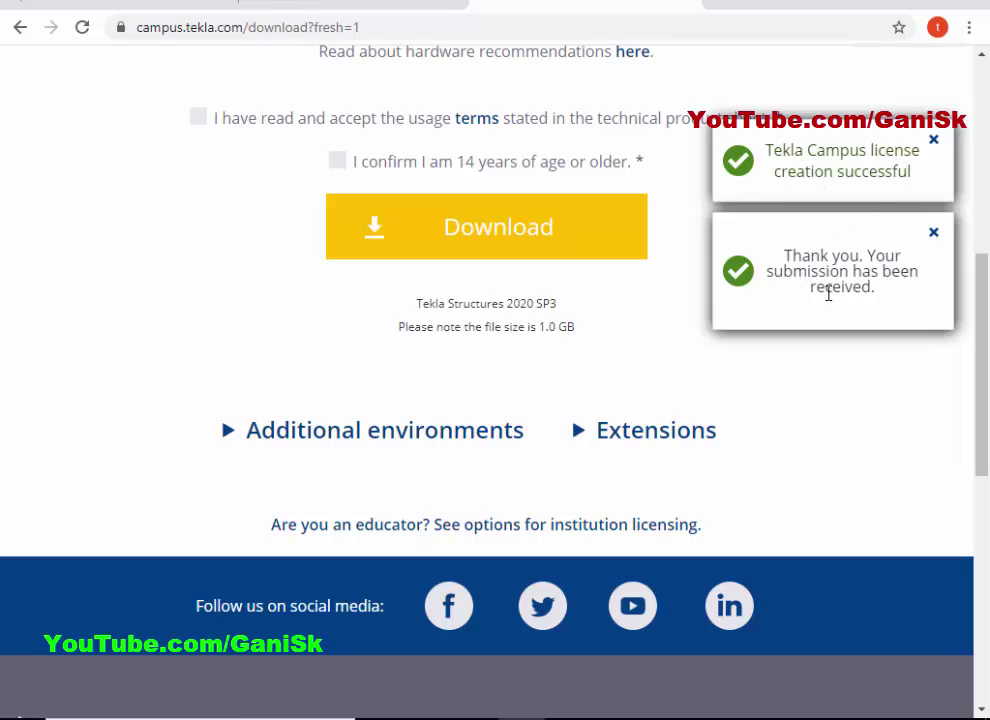
Accept the usage terms, confirm being at least 14, and download Tekla Structures 2020 SP3.
click(186, 327)
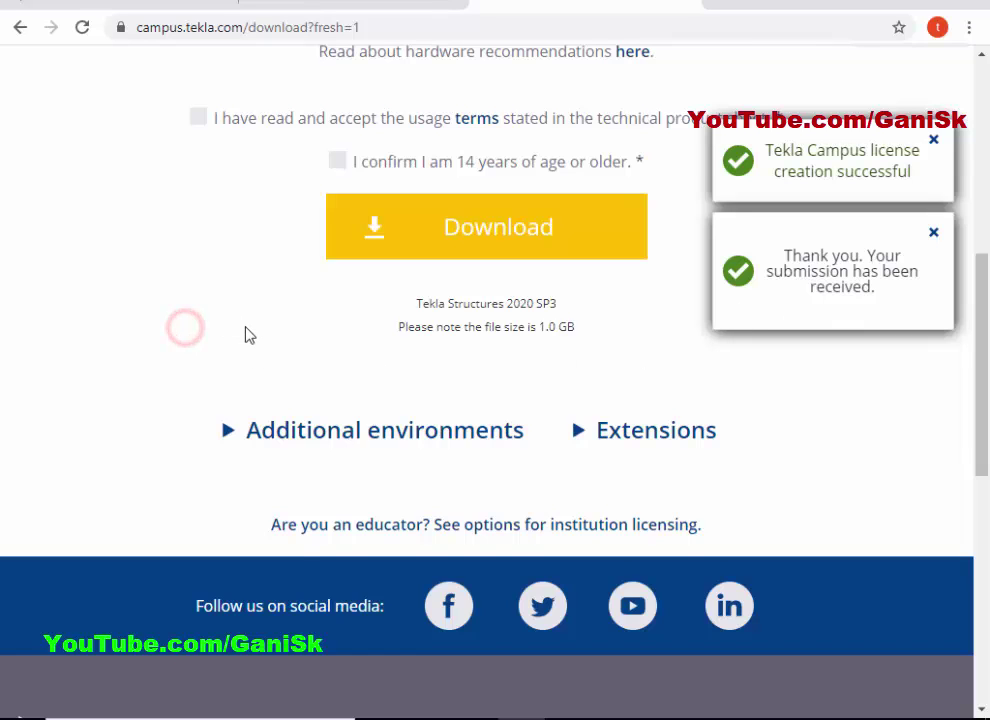
scroll(249, 337, up, 2)
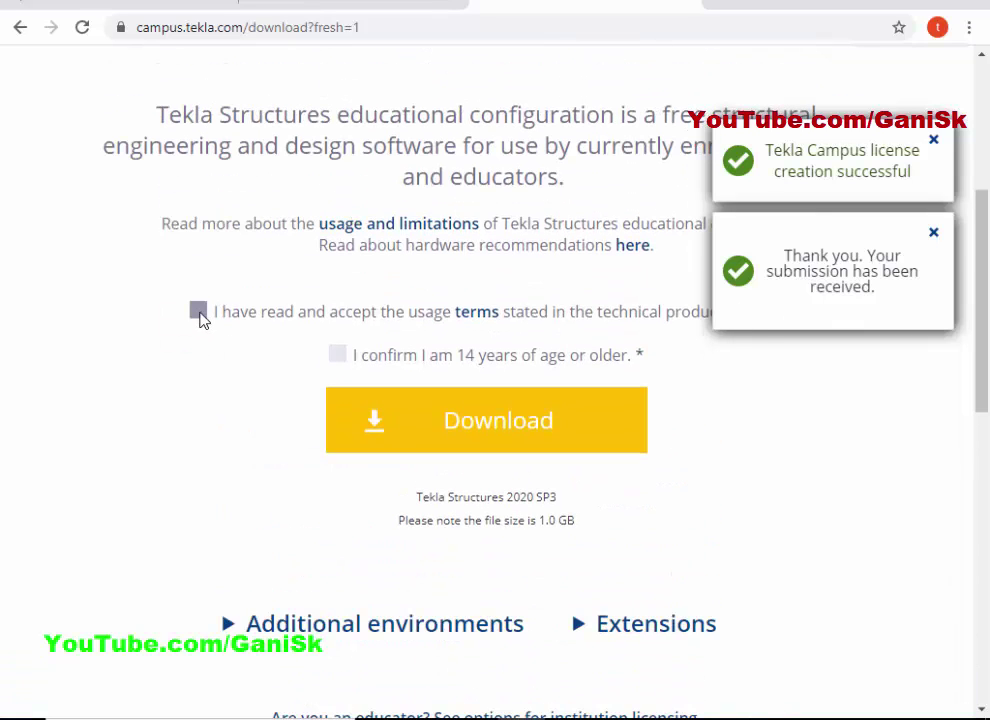
click(198, 313)
click(337, 353)
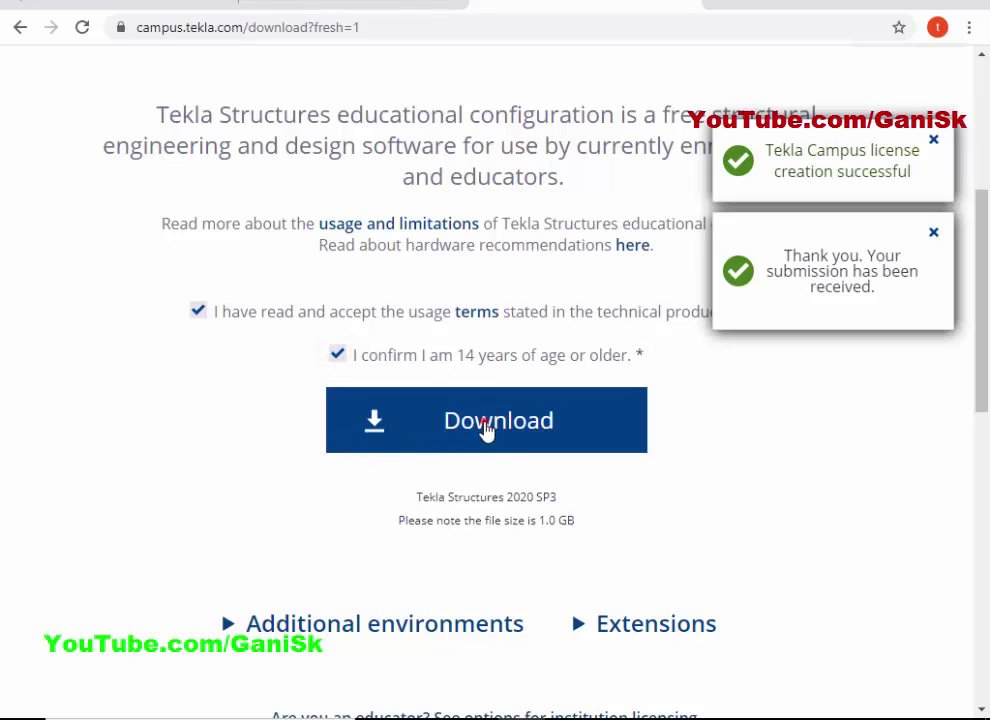
click(486, 426)
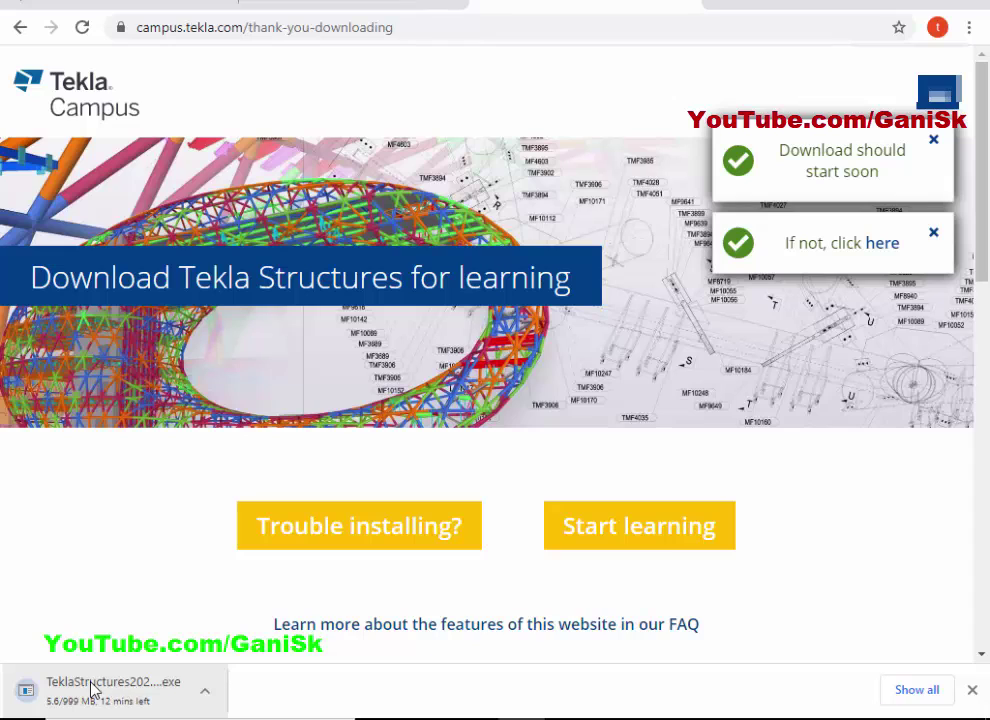
Close the download bar and expand Additional environments to list the Australasia-to-USA environment downloads.
click(972, 690)
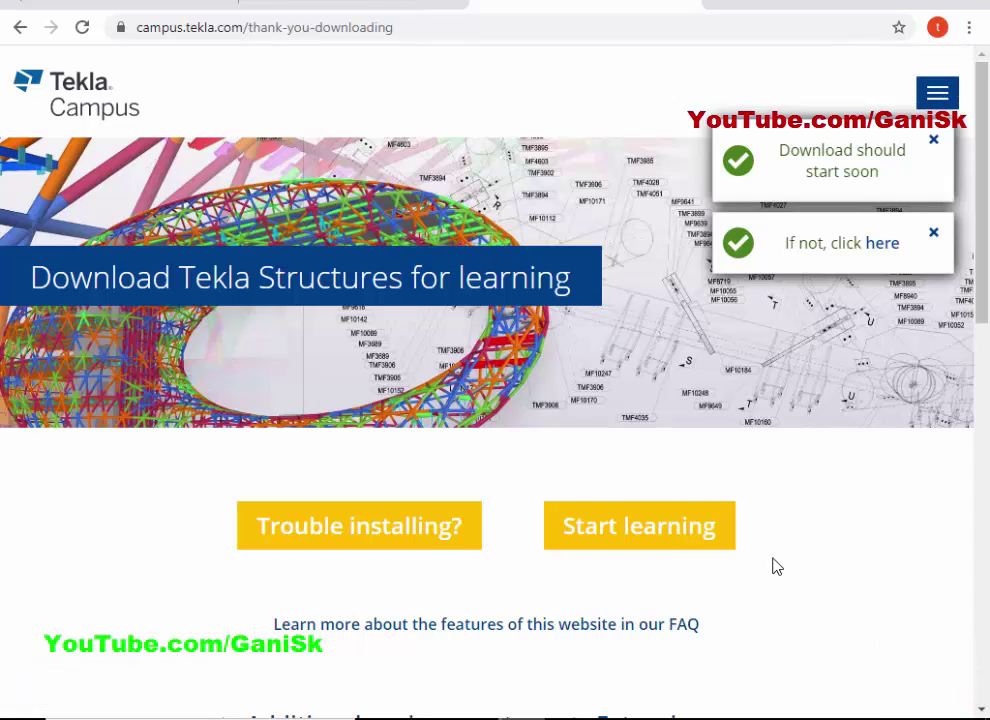
scroll(765, 557, down, 2)
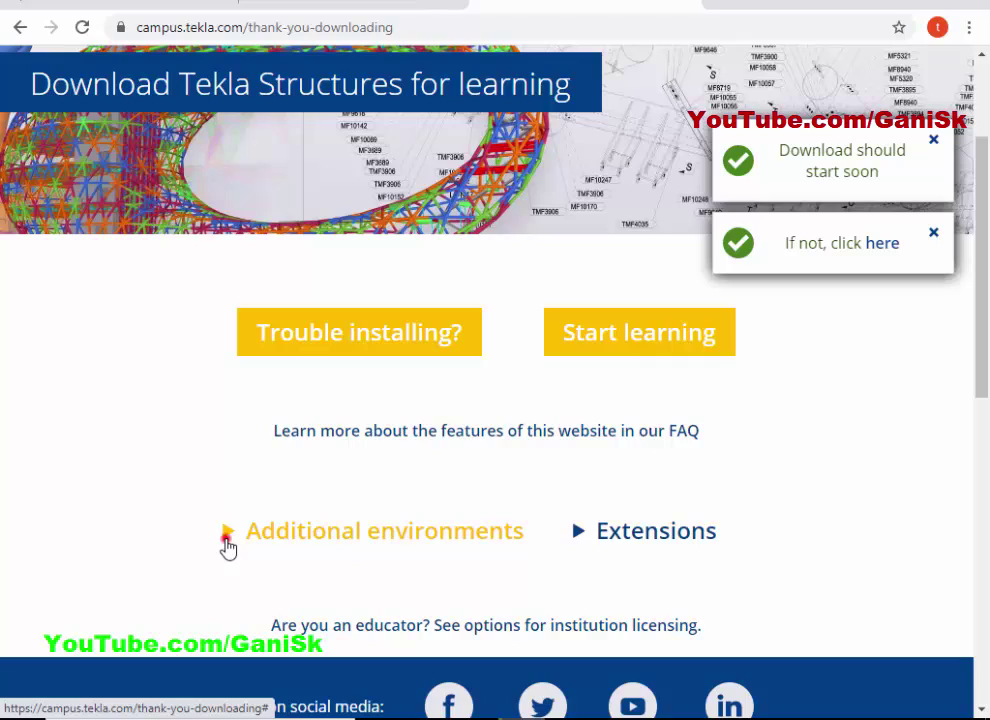
click(228, 543)
scroll(223, 477, down, 5)
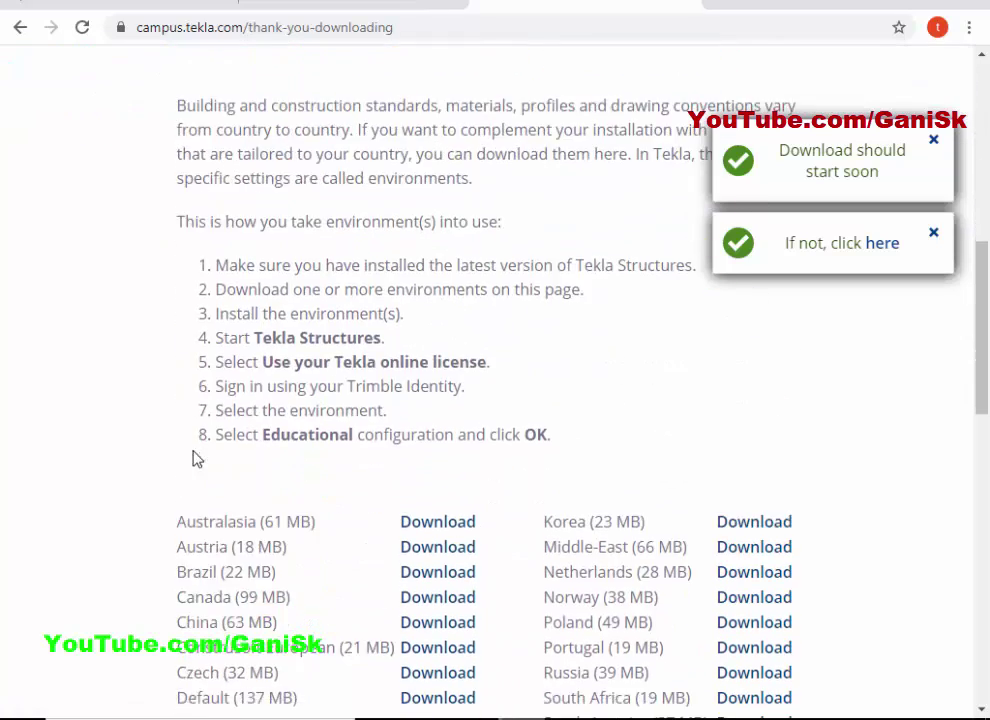
scroll(197, 459, down, 4)
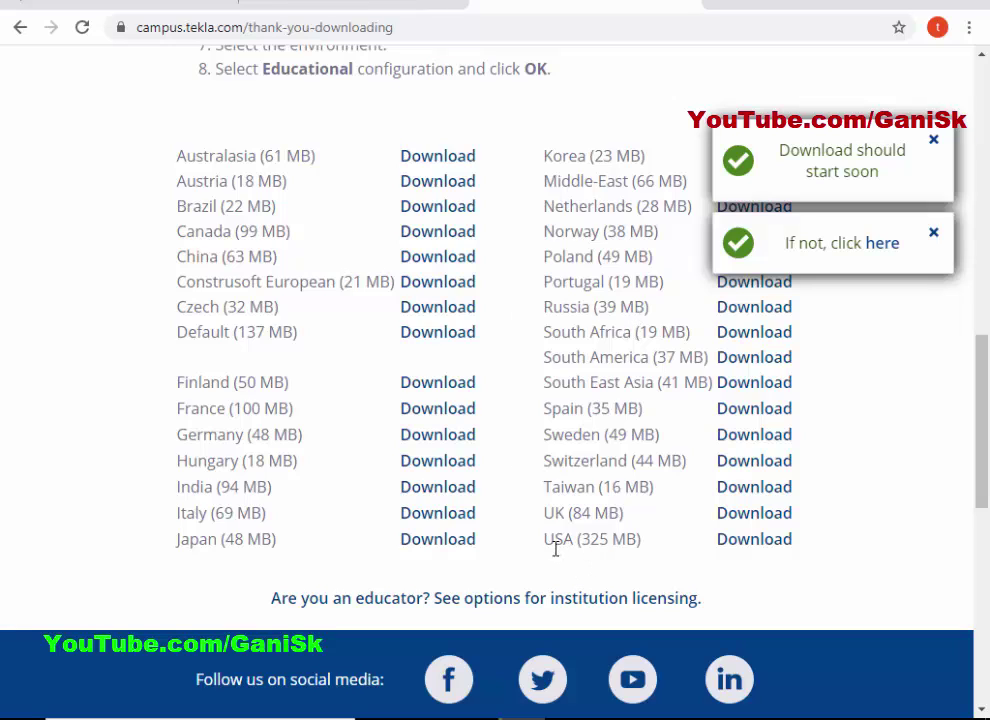
click(760, 545)
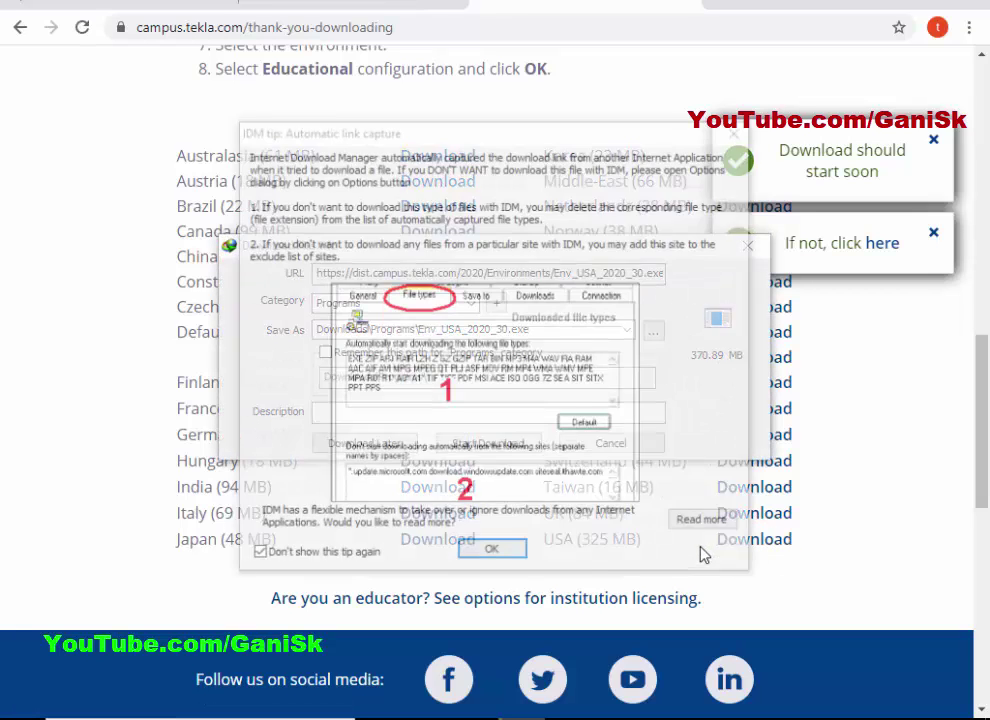
click(492, 552)
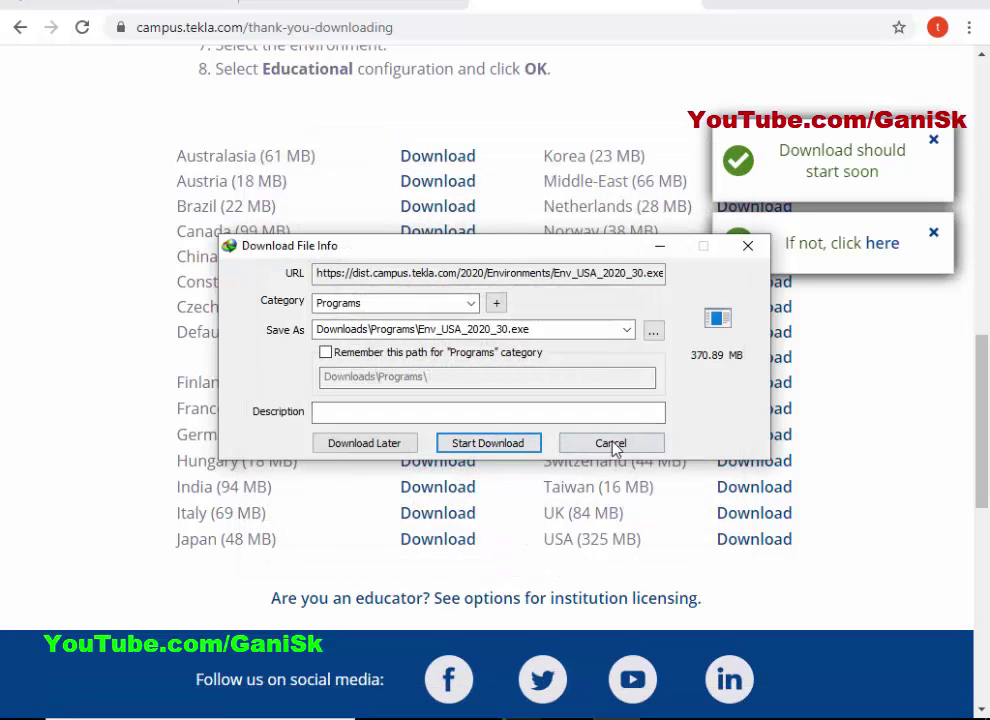
click(747, 245)
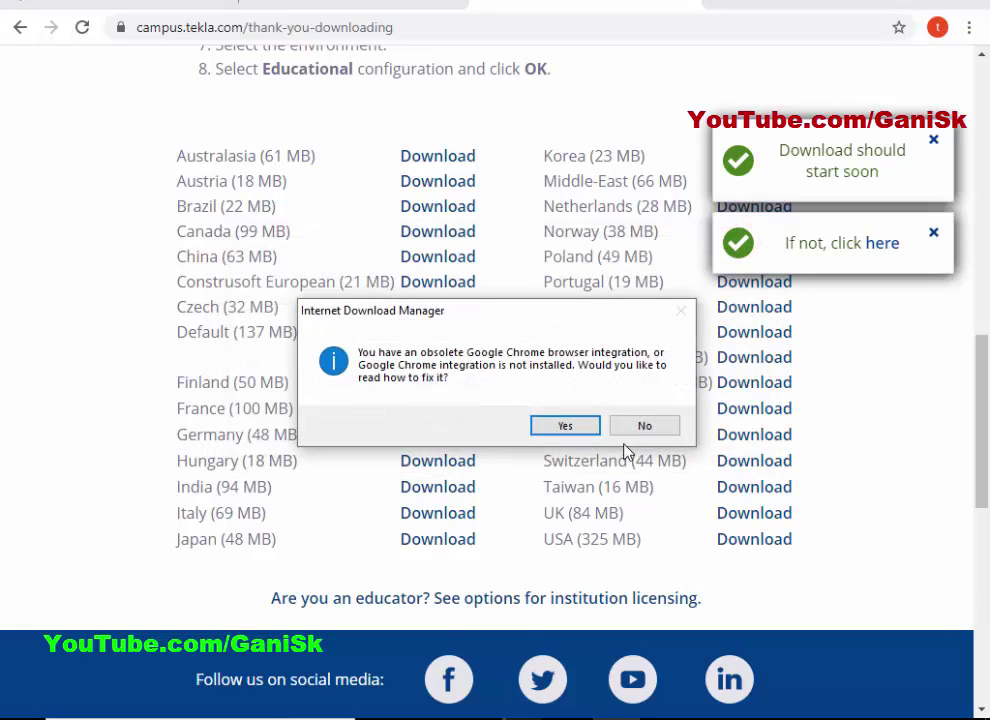
click(643, 427)
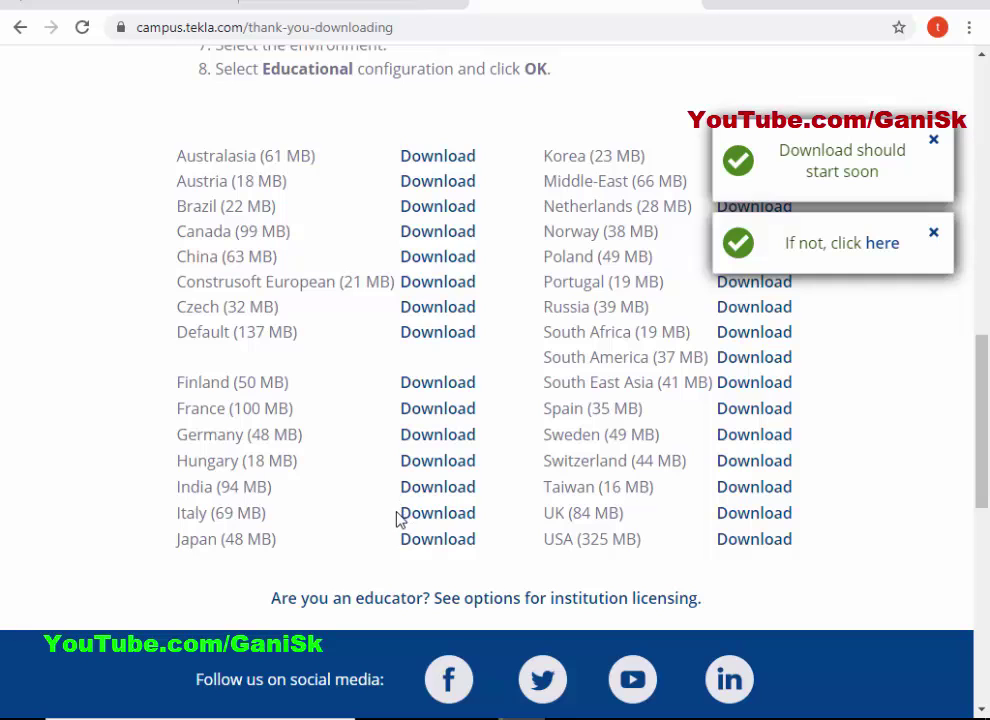
Run the TeklaStructures2020ServicePack1 installer from Downloads as administrator.
key(super+e)
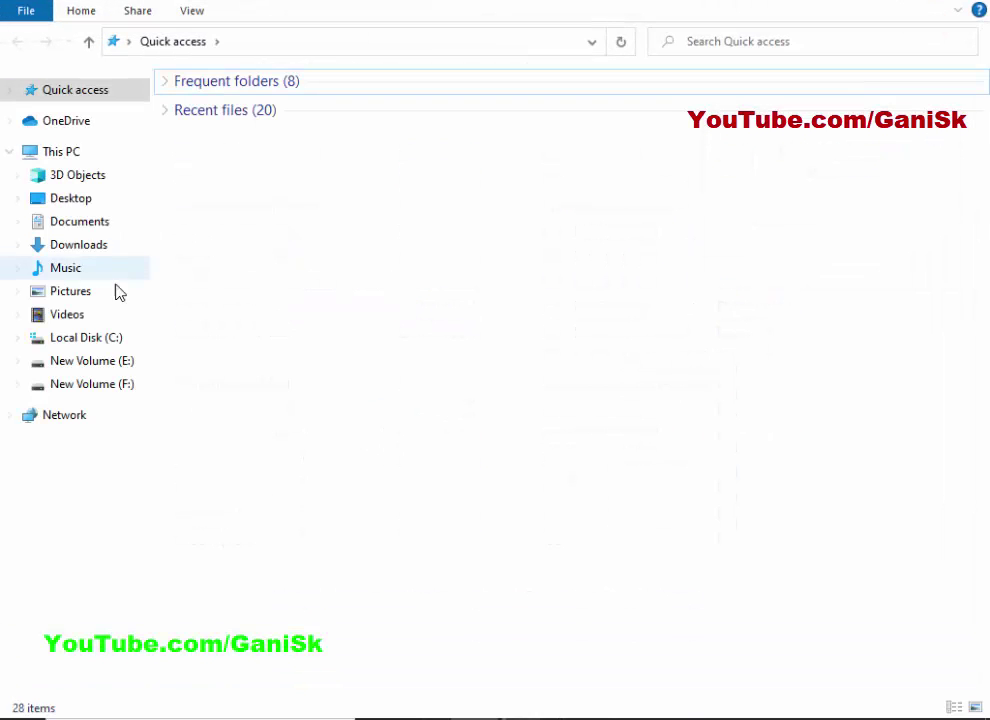
click(78, 246)
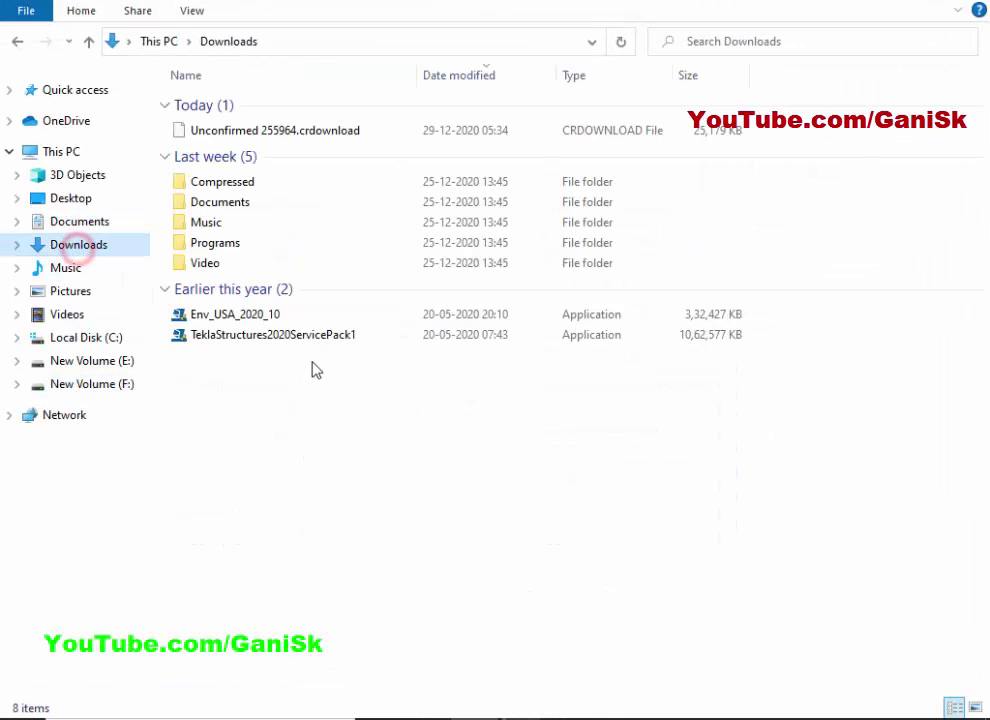
click(260, 338)
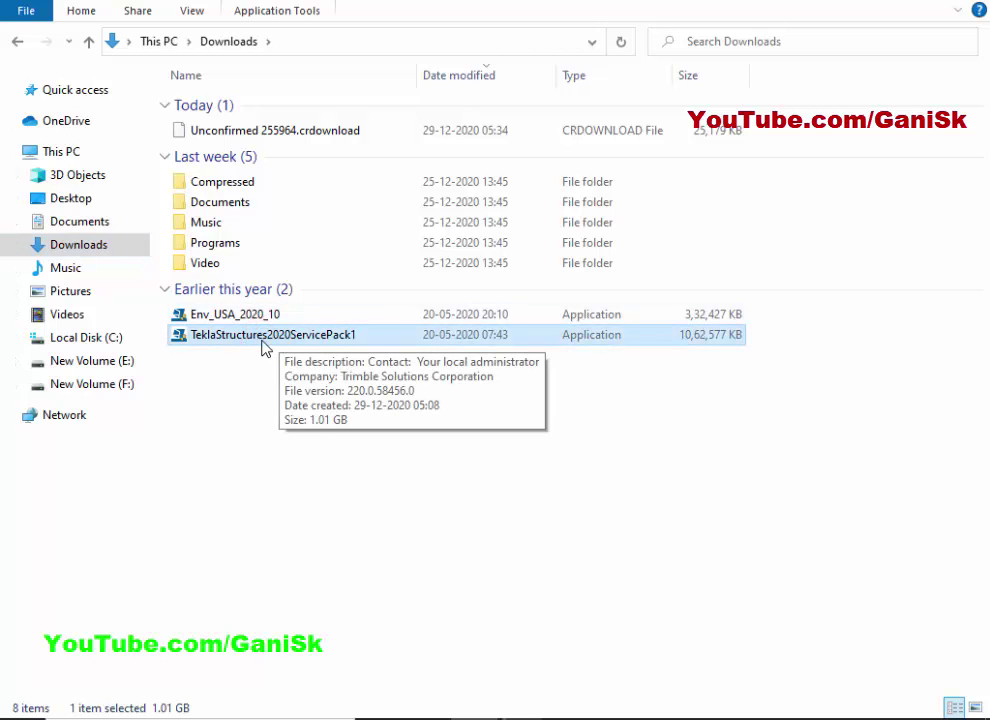
click(258, 318)
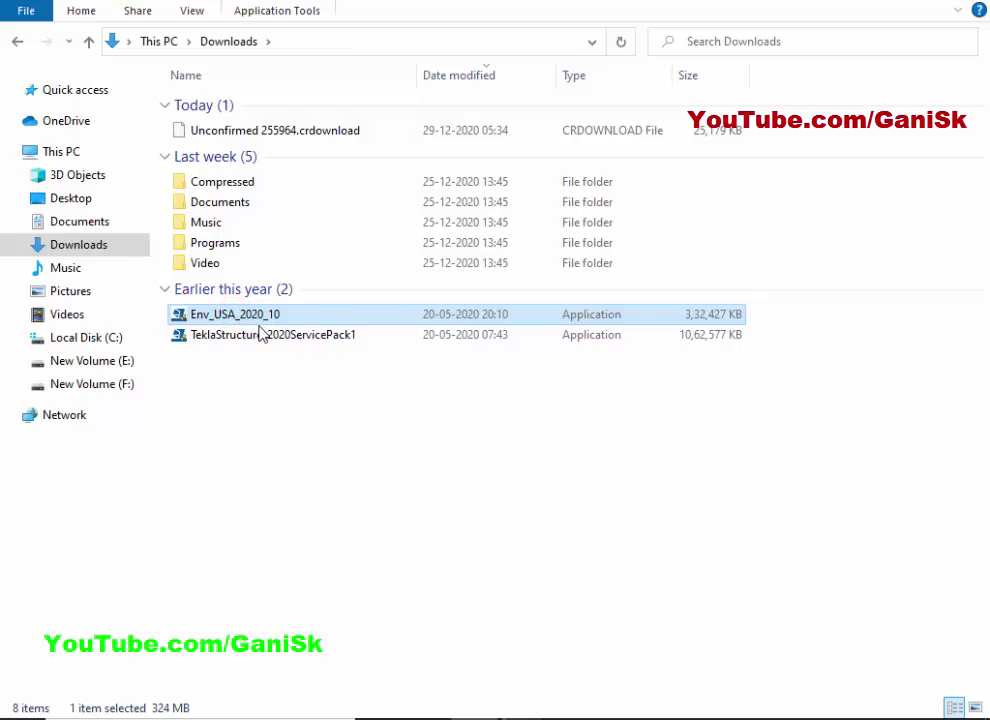
click(255, 390)
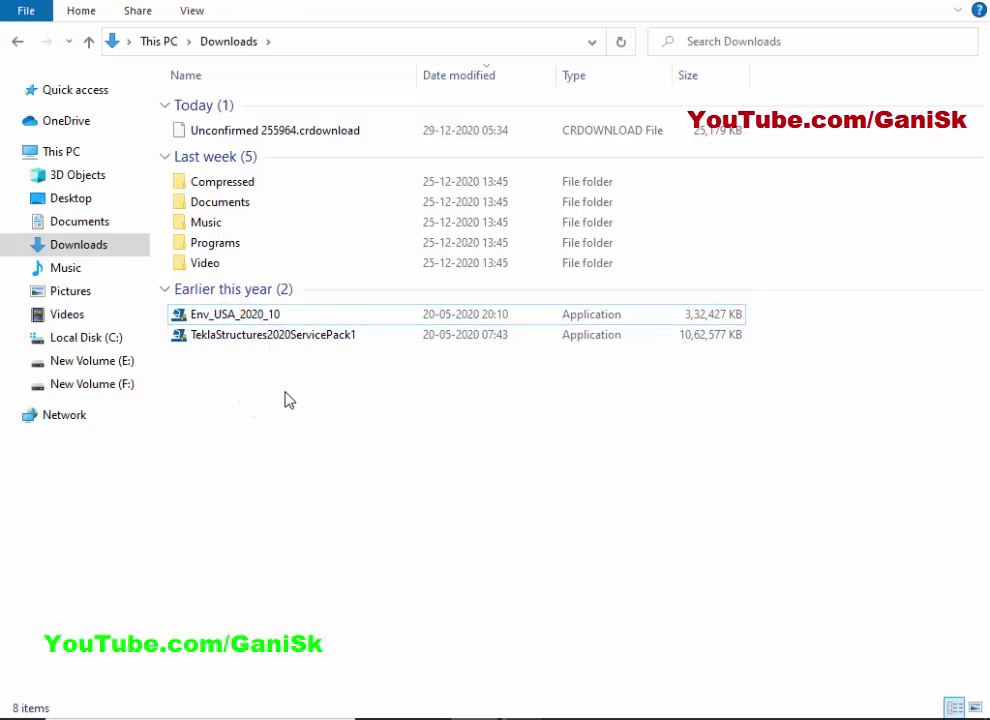
click(272, 338)
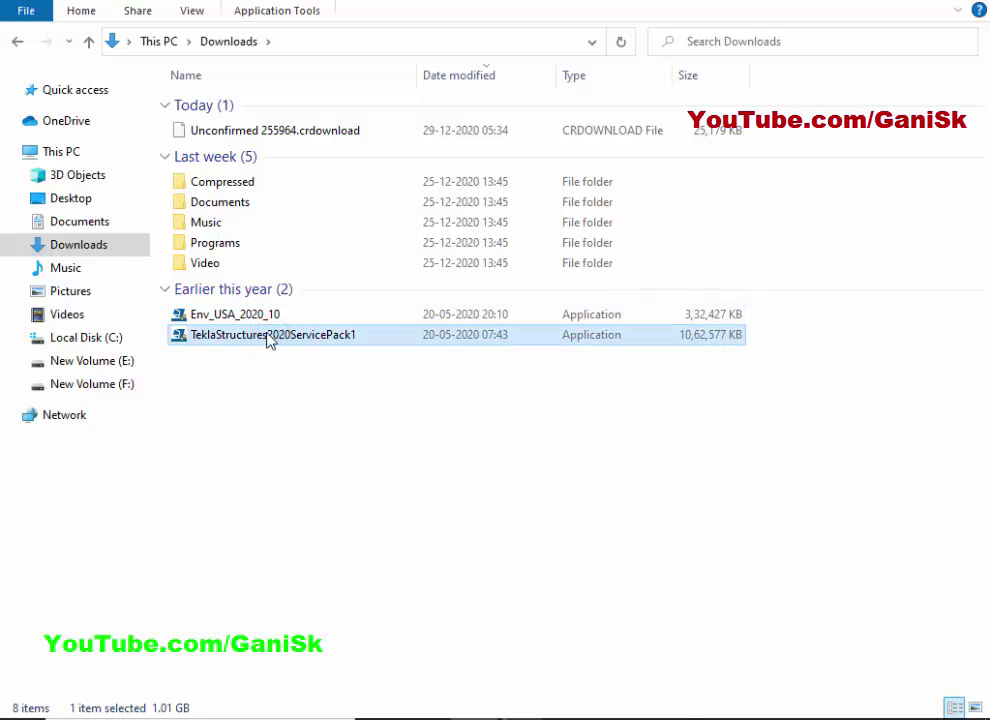
right_click(270, 340)
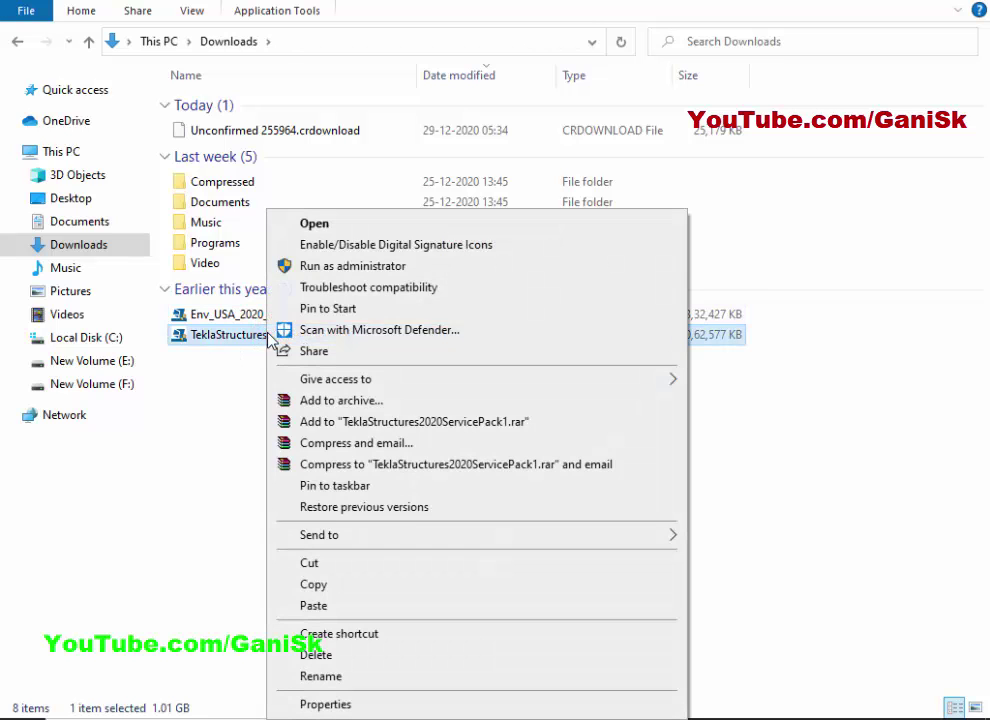
click(357, 267)
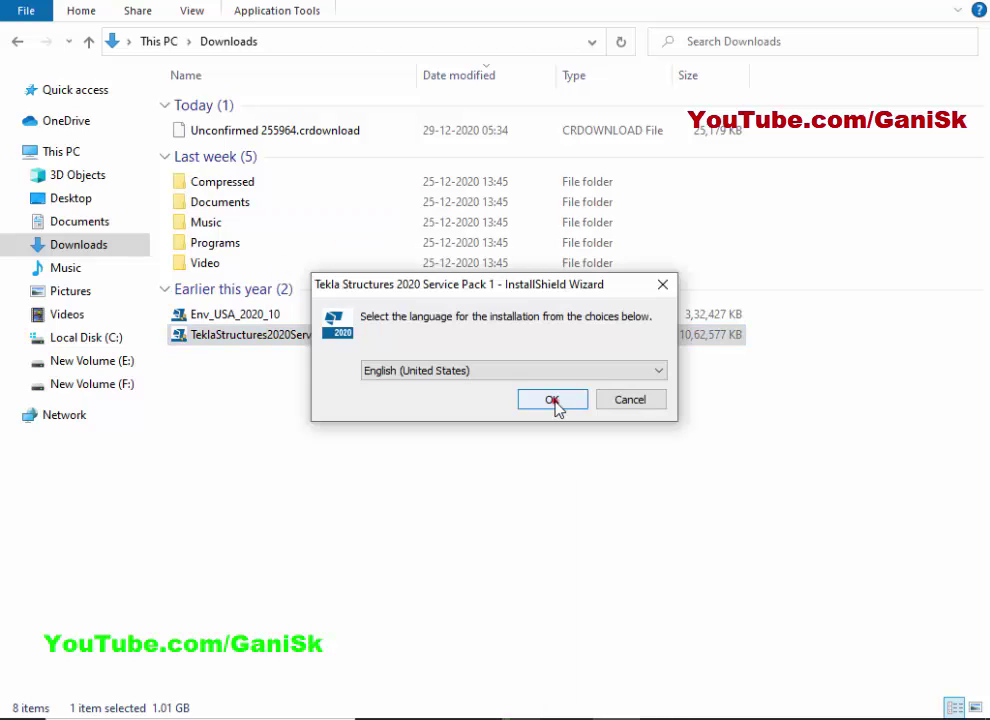
Confirm English (United States) as the setup language and minimize File Explorer and Chrome.
click(552, 400)
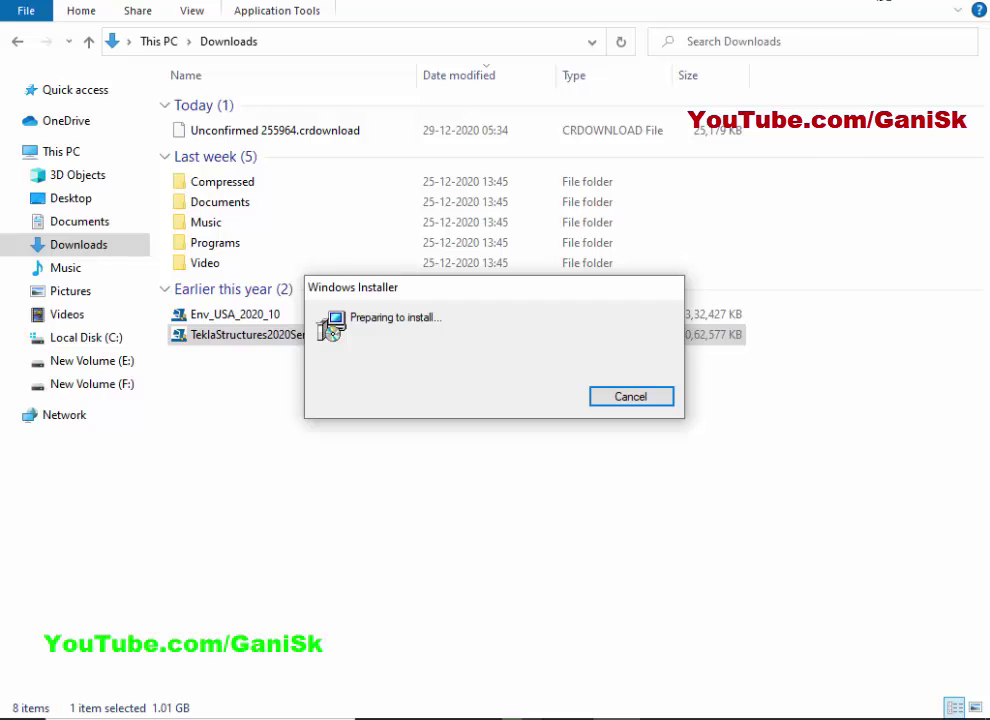
click(882, 0)
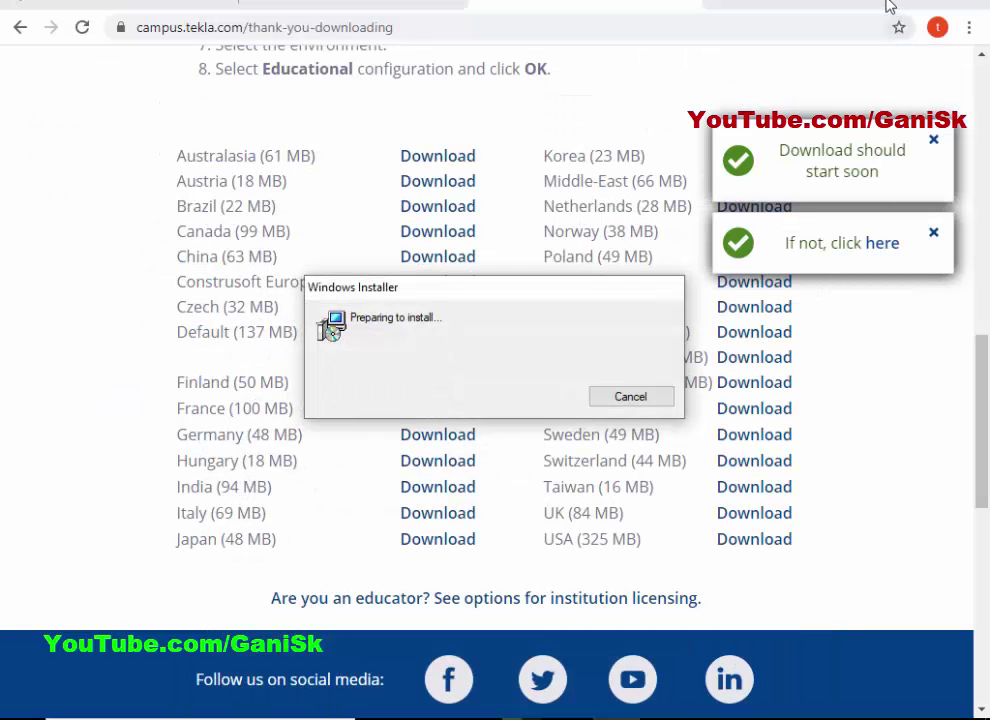
click(884, 2)
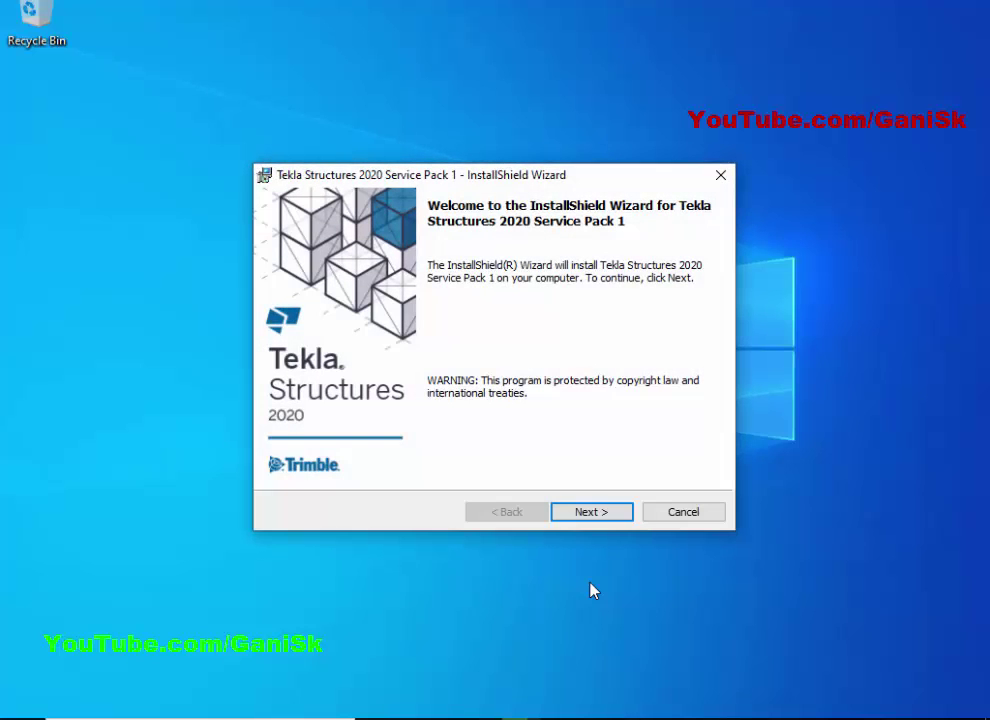
Accept the licence, keep the Program Files and C:\TeklaStructuresModels\ folders, and start installing.
click(591, 513)
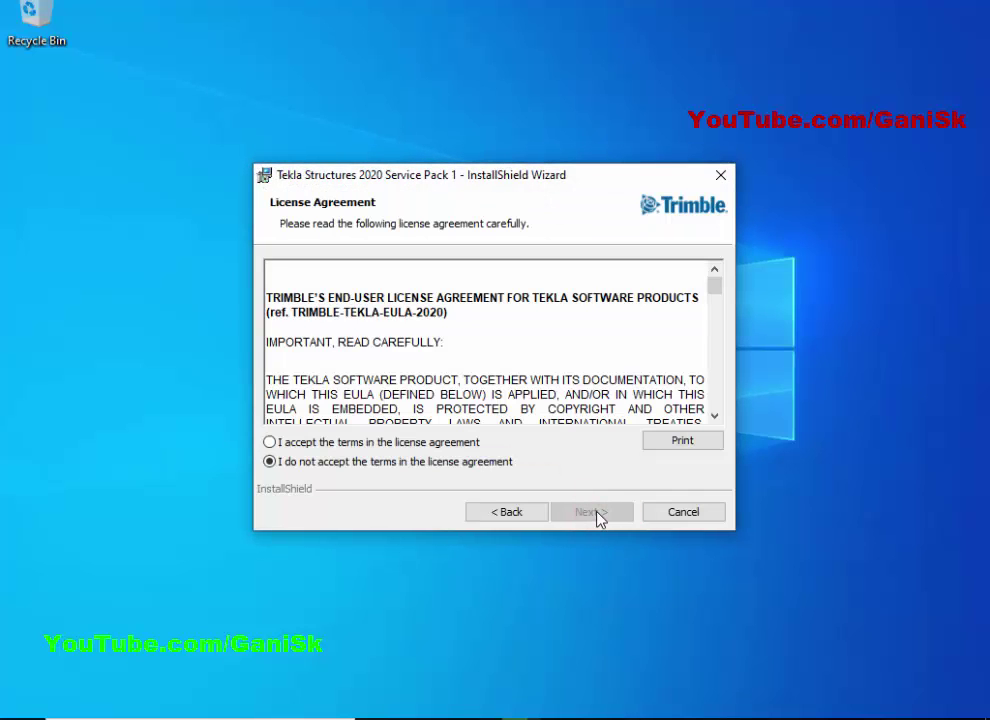
click(270, 442)
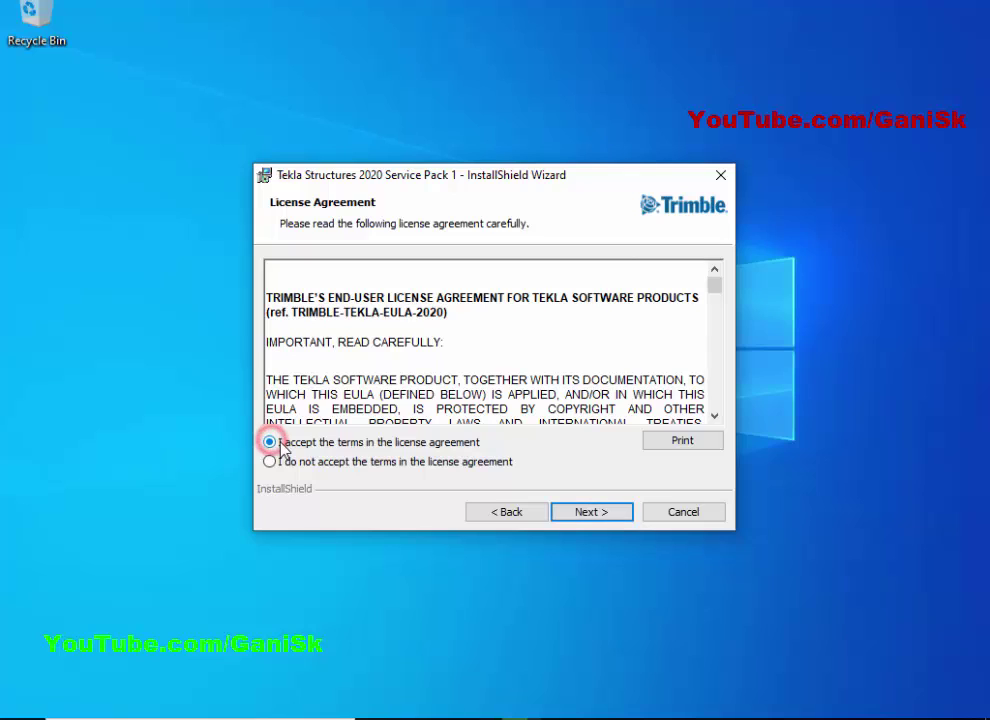
click(591, 513)
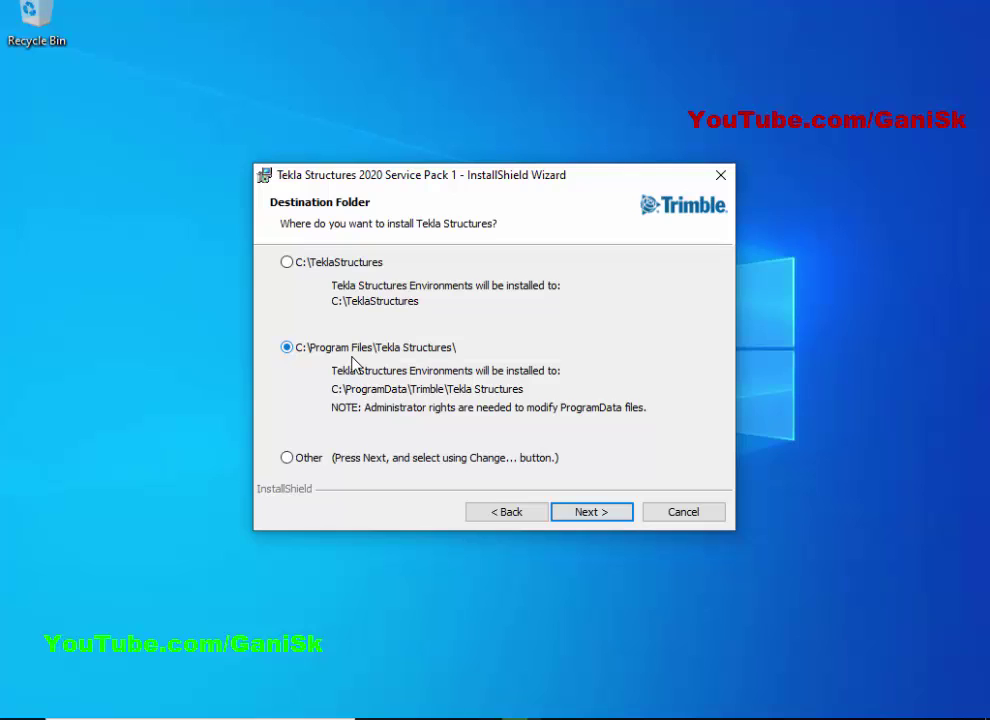
click(596, 513)
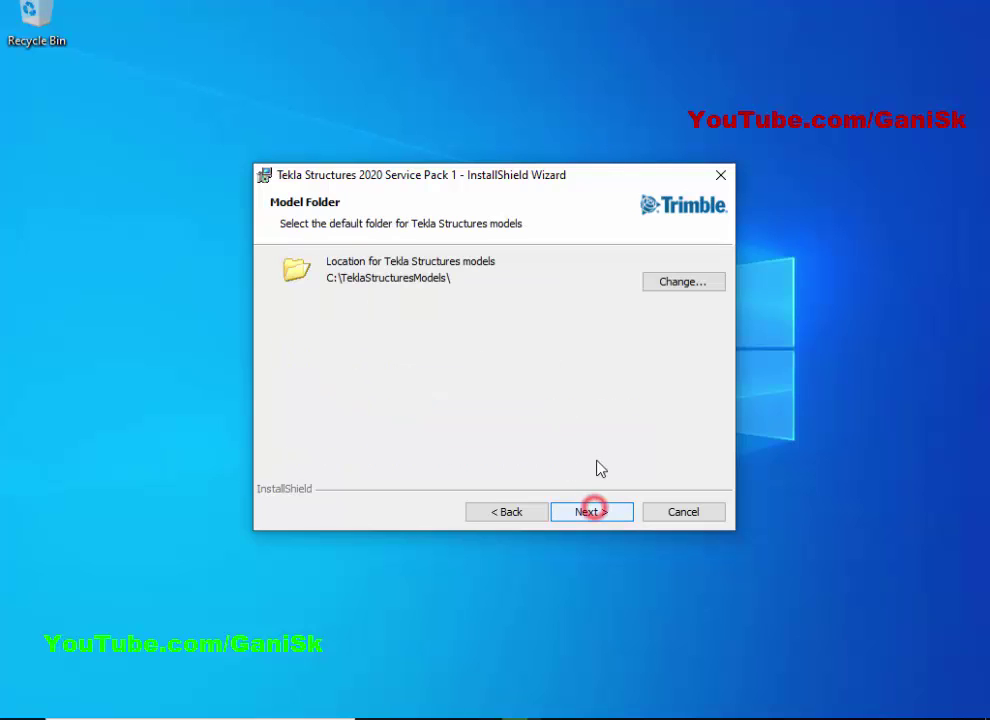
click(593, 512)
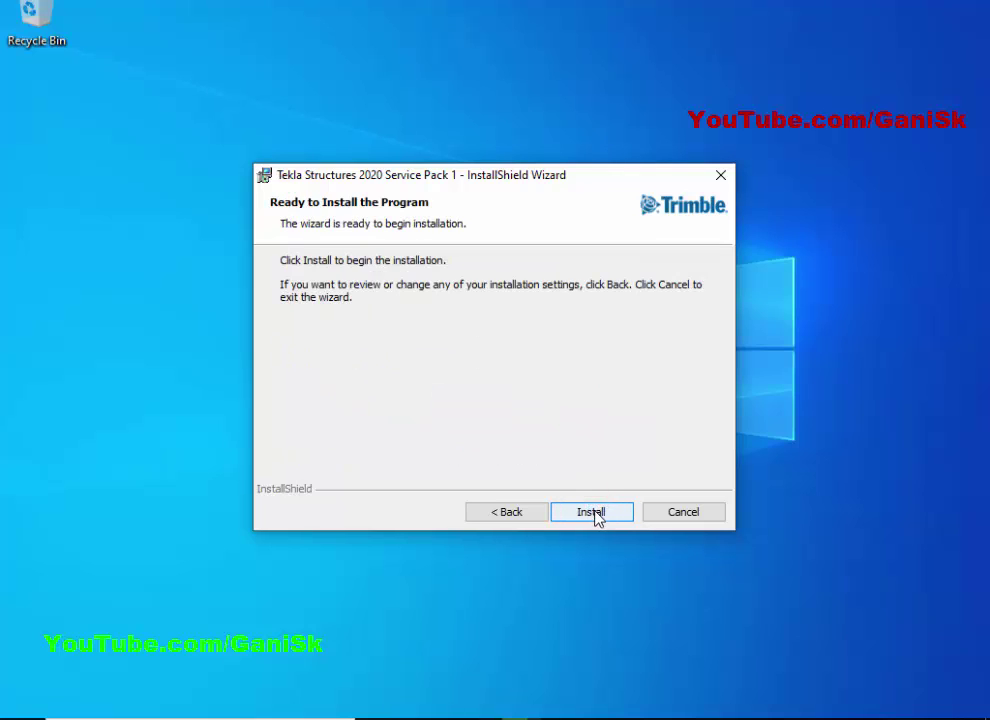
click(592, 512)
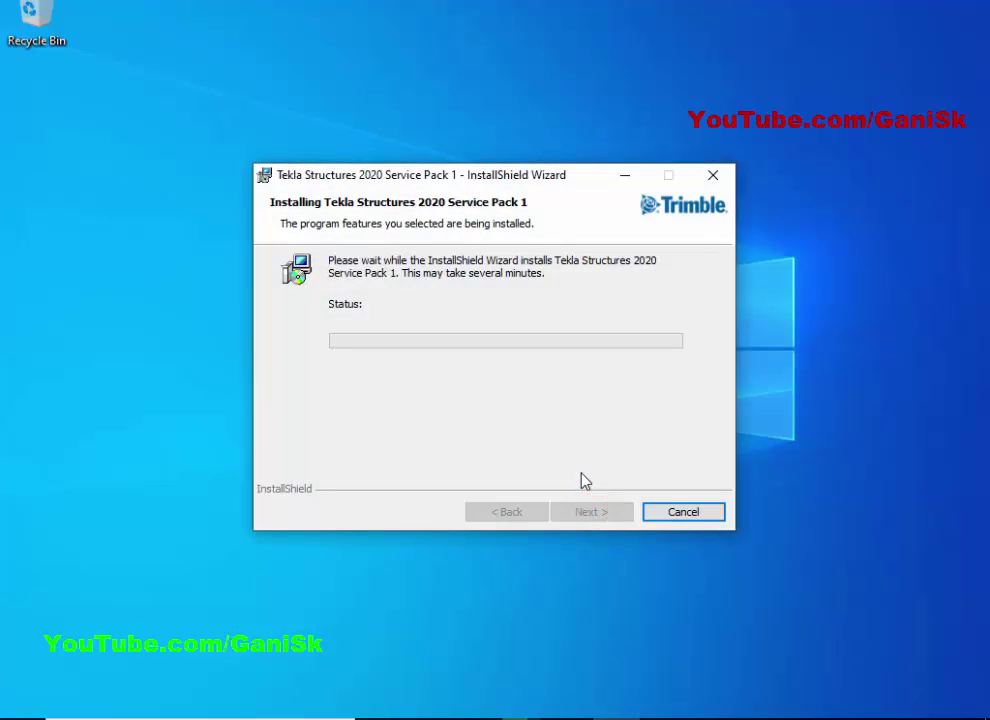
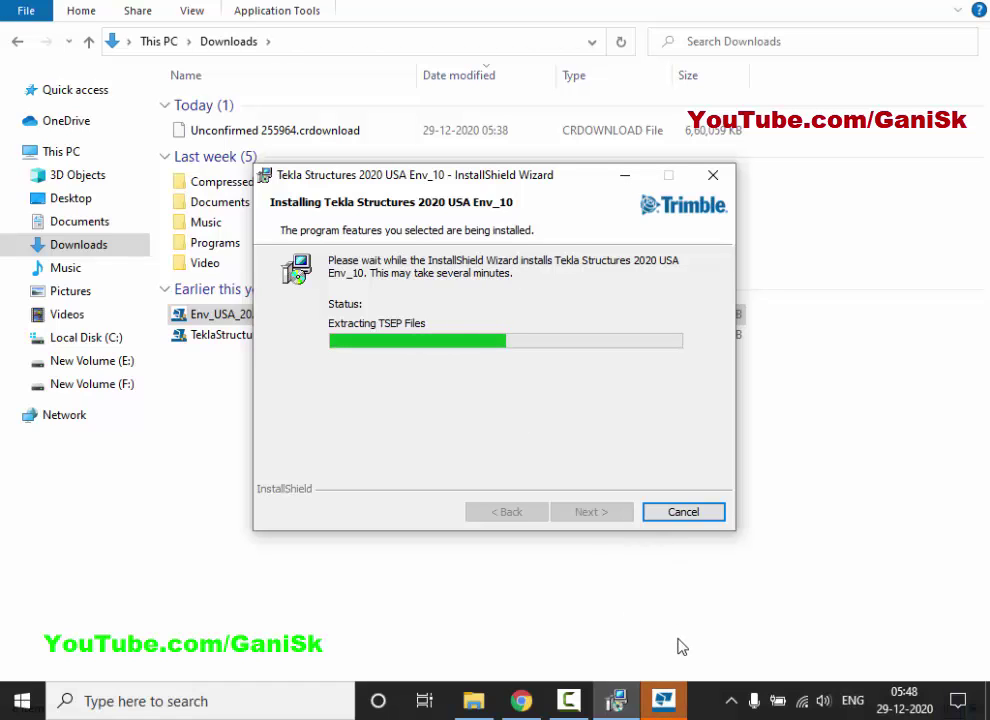
Bring the Tekla extensions progress window forward once installation reaches extension 3 of 113.
click(663, 698)
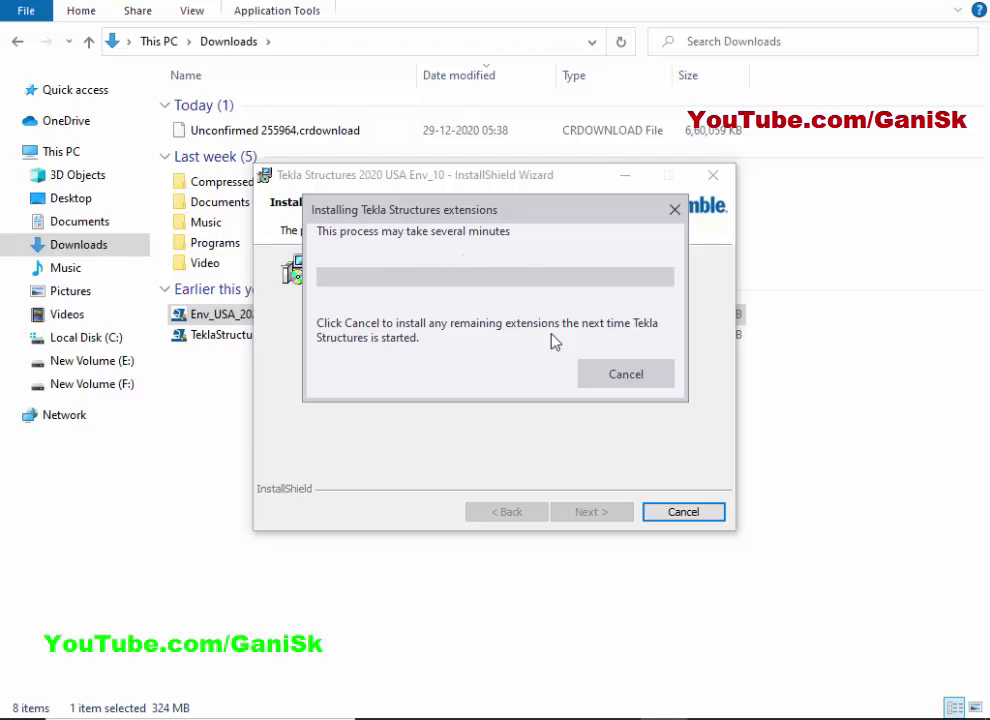
Cancel the remaining Tekla extensions and finish the InstallShield Wizard.
click(631, 376)
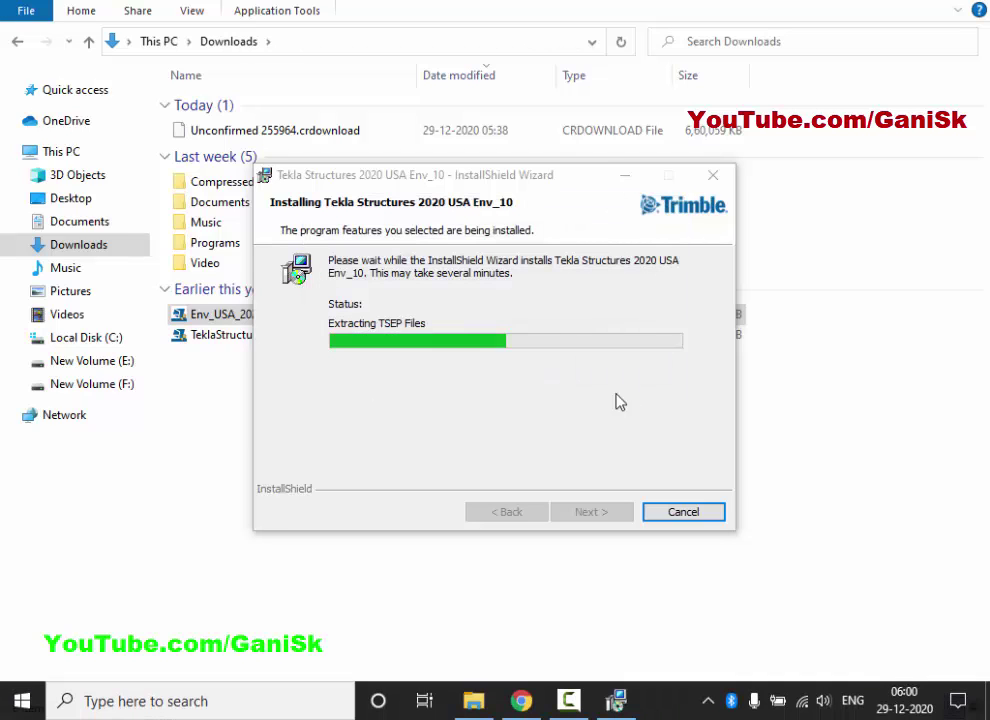
click(547, 420)
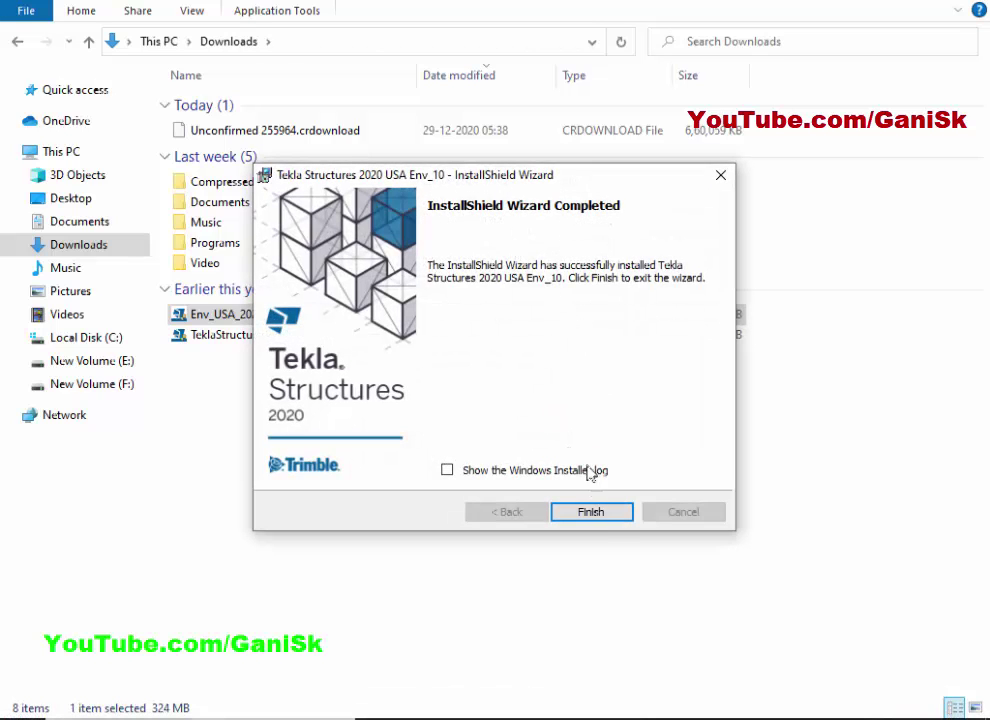
click(594, 510)
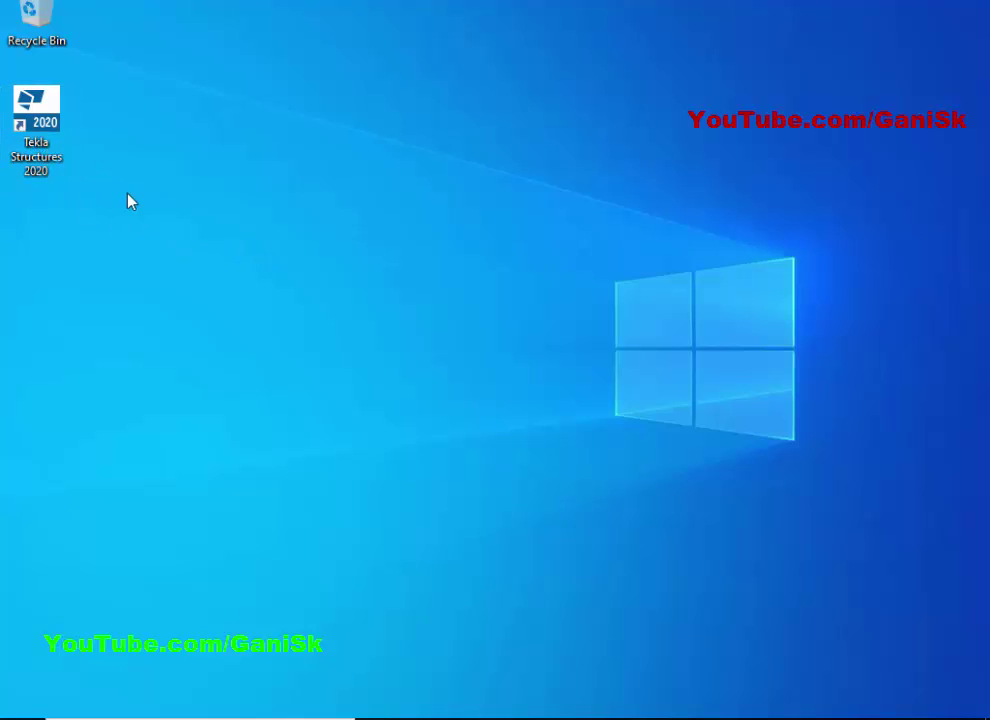
Launch Tekla Structures 2020 with Open from its desktop shortcut's context menu.
click(36, 143)
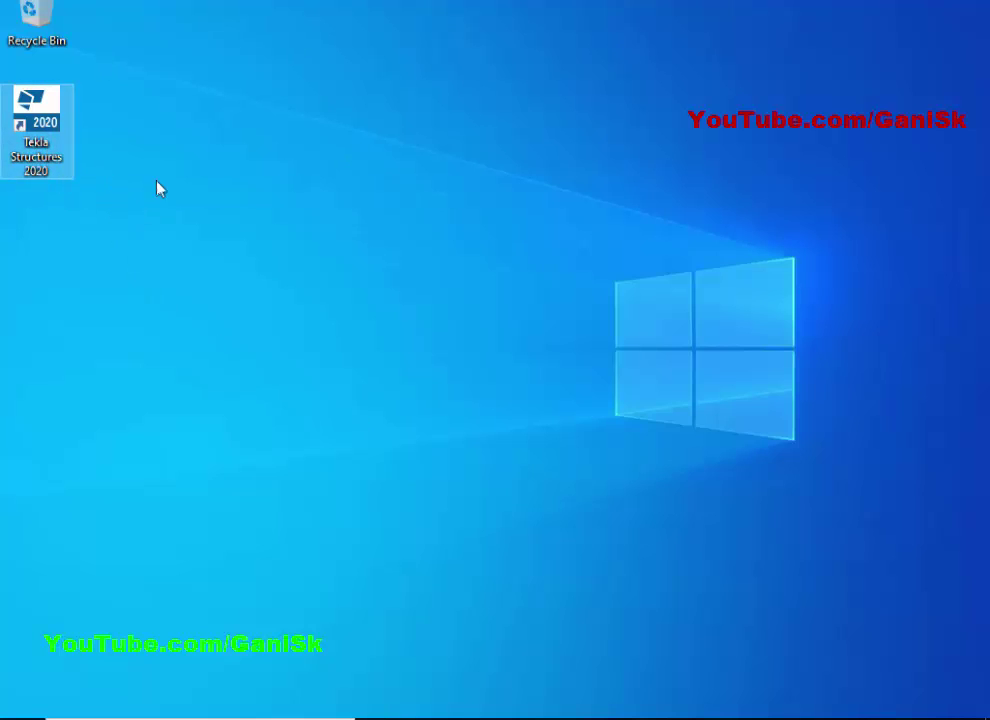
click(175, 179)
click(42, 158)
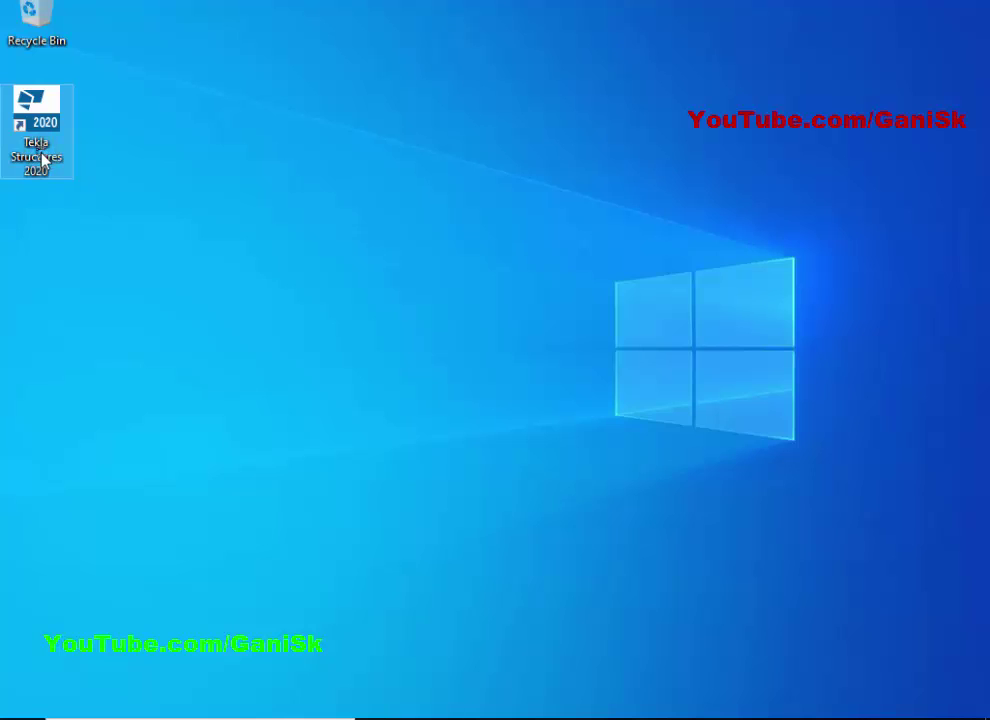
right_click(42, 158)
click(107, 165)
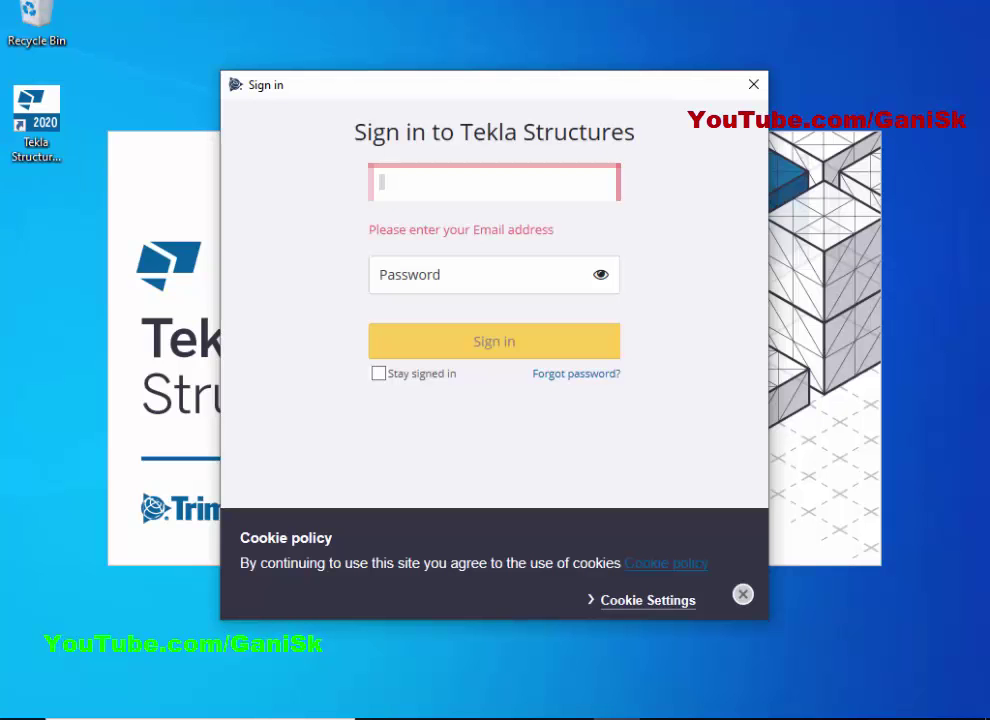
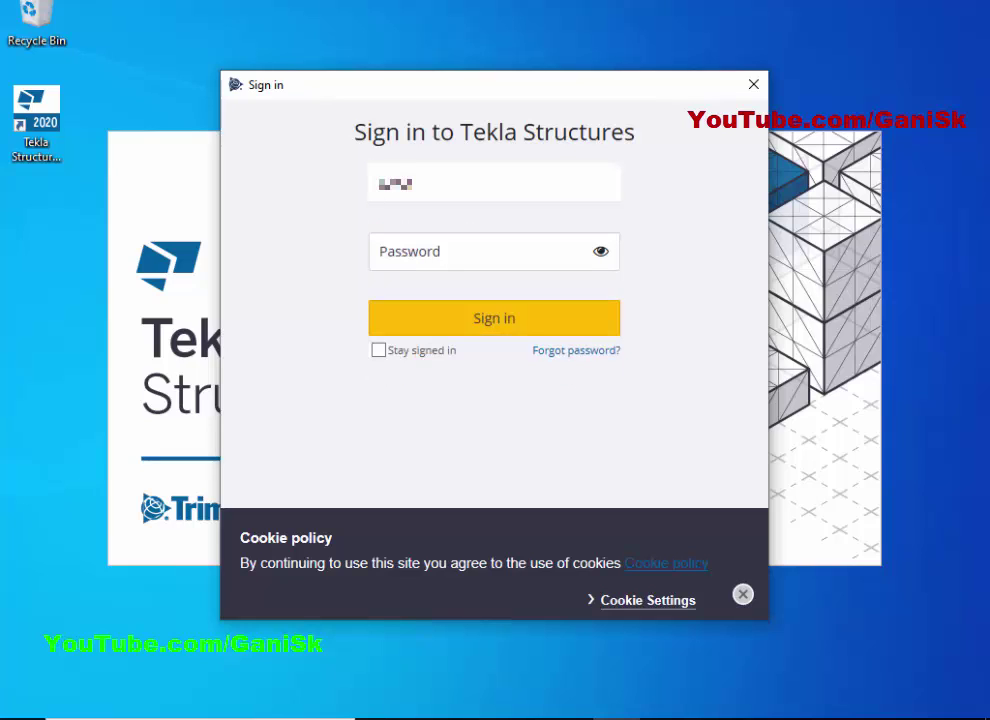
Enter the account e-mail and password, tick Stay signed in, and sign in.
key(Tab)
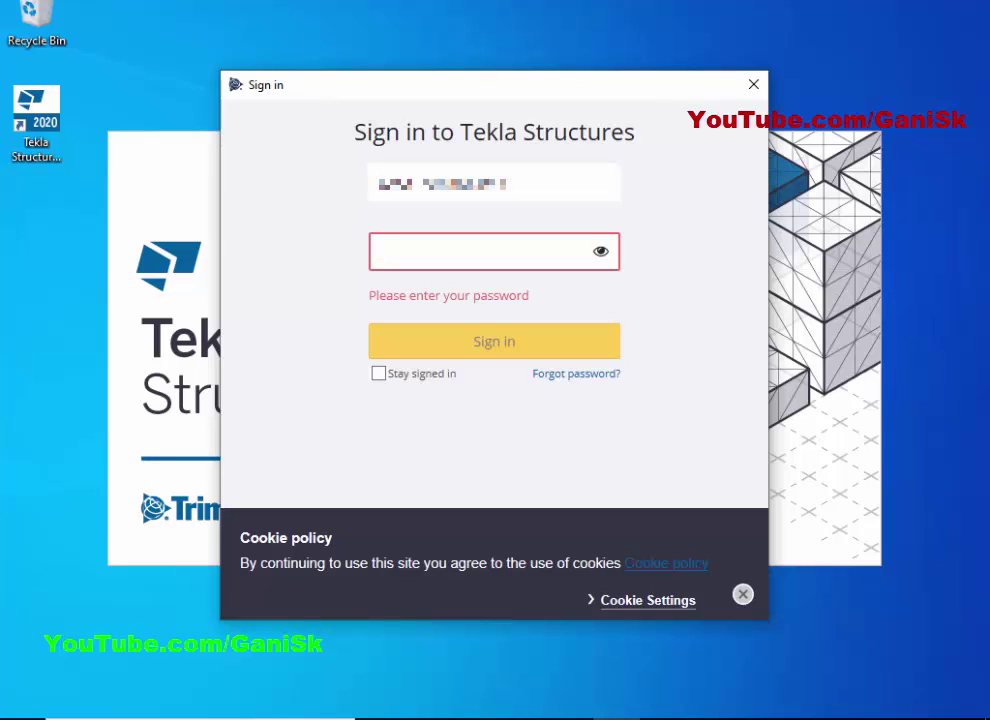
text(••••)
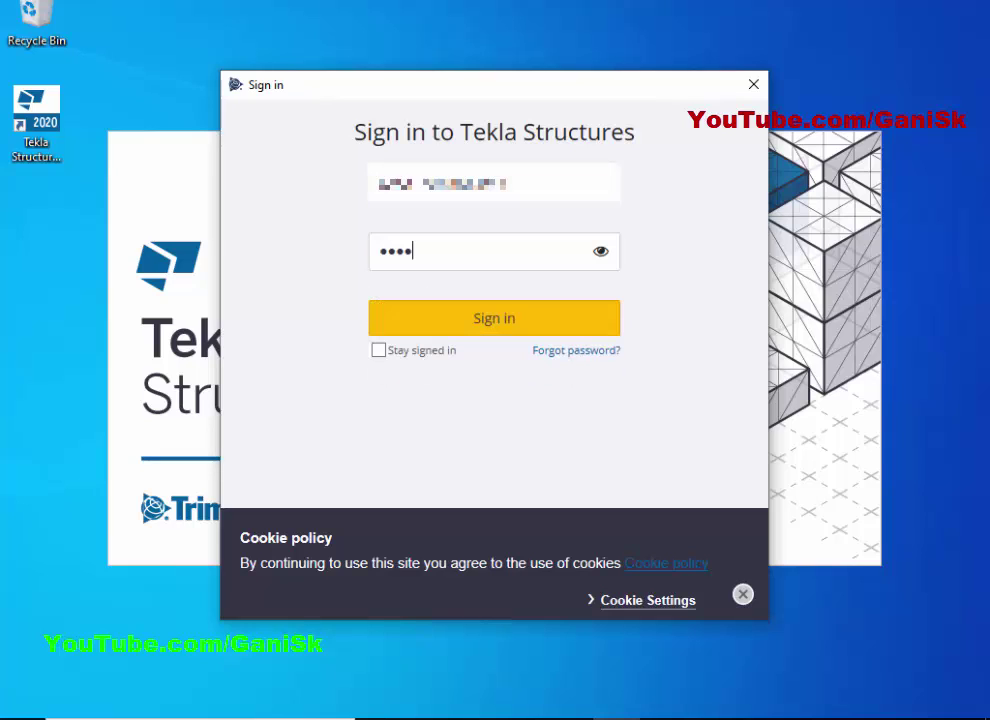
text(•)
click(380, 352)
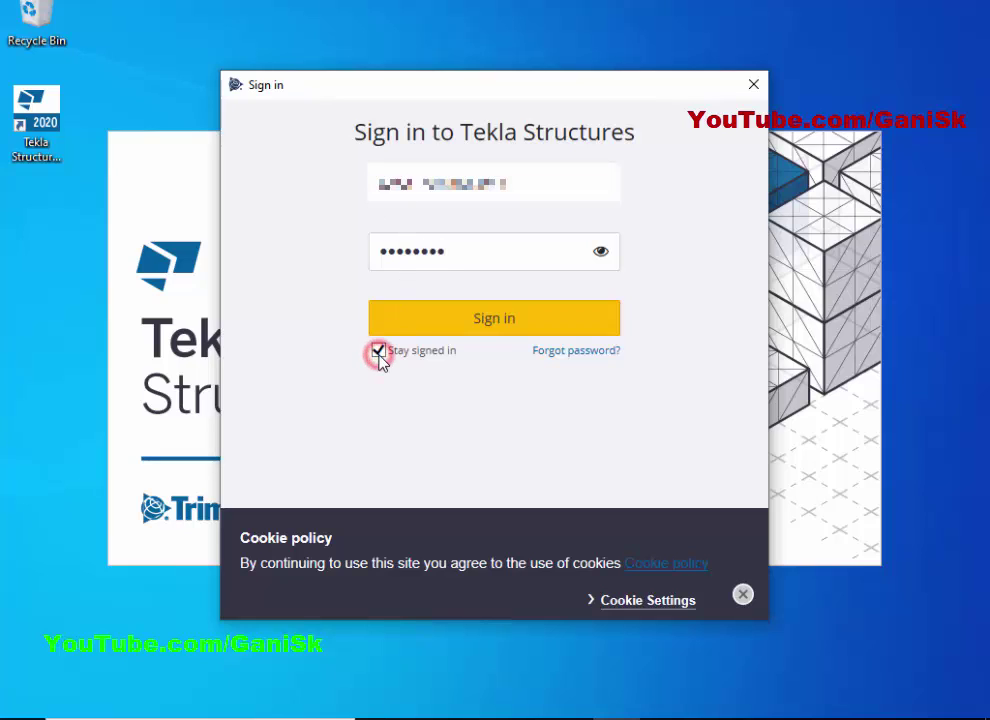
click(513, 320)
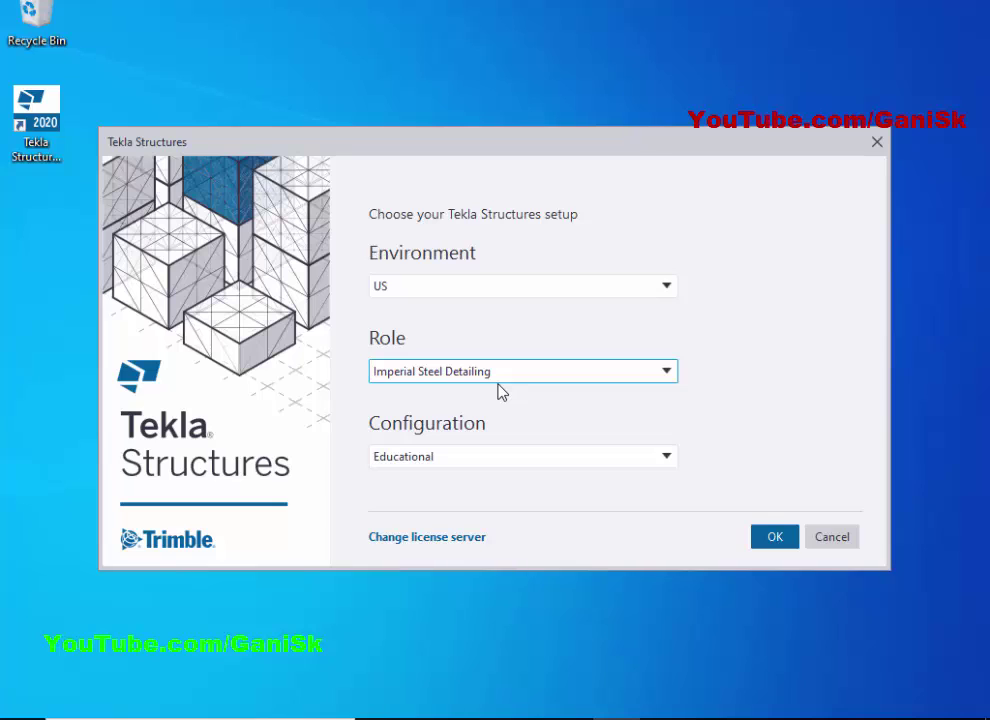
Choose the US environment, Imperial Steel Detailing role and Educational configuration, then confirm.
click(475, 287)
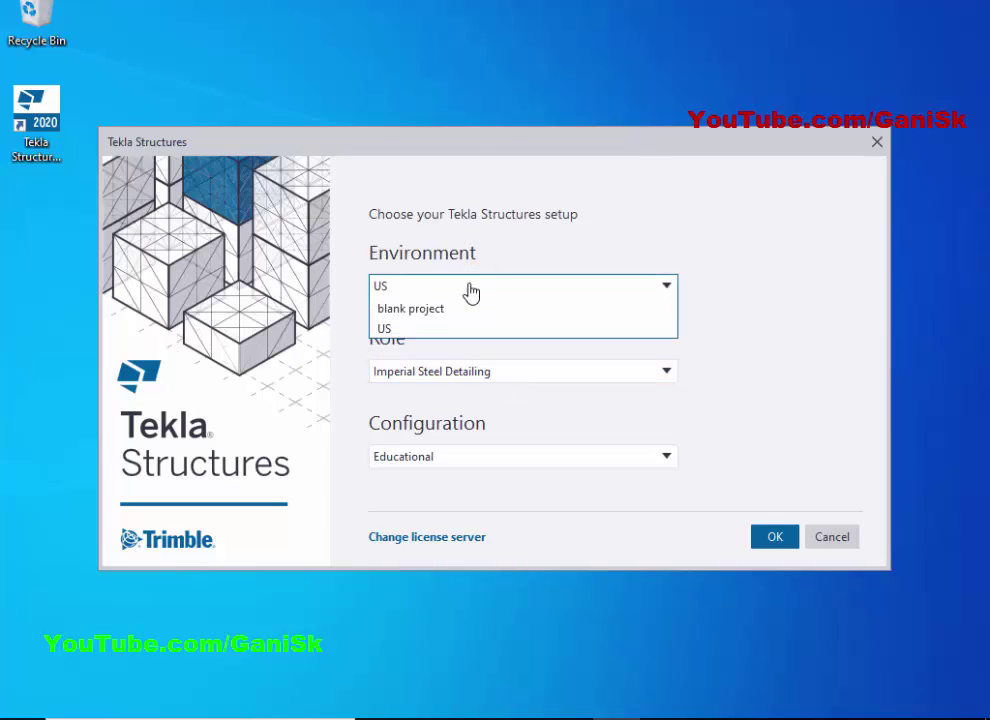
click(392, 328)
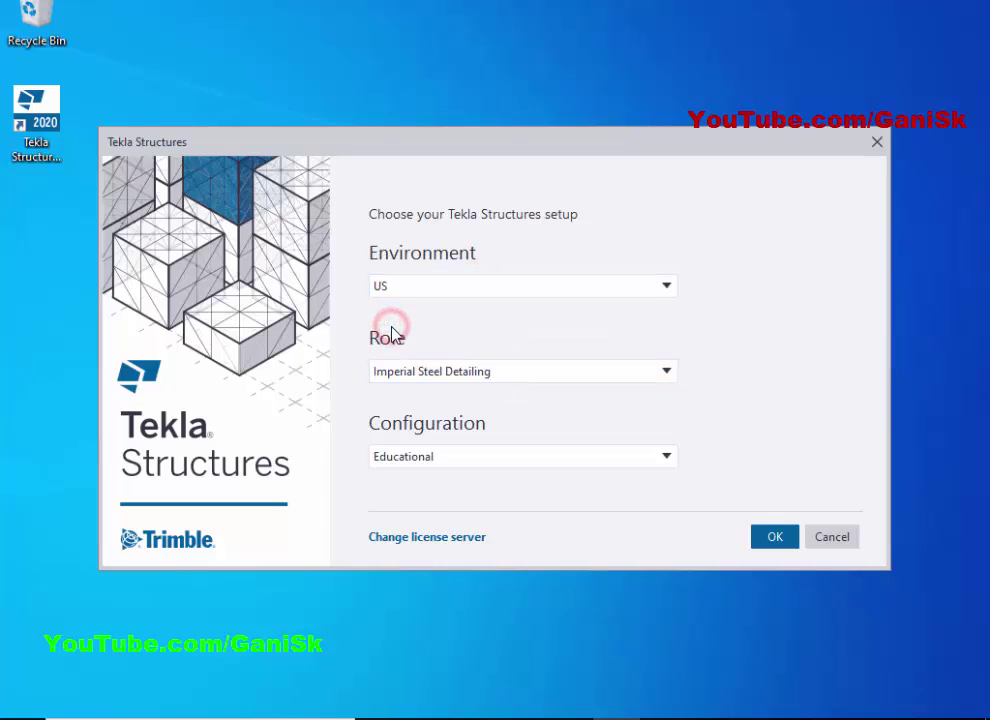
click(479, 373)
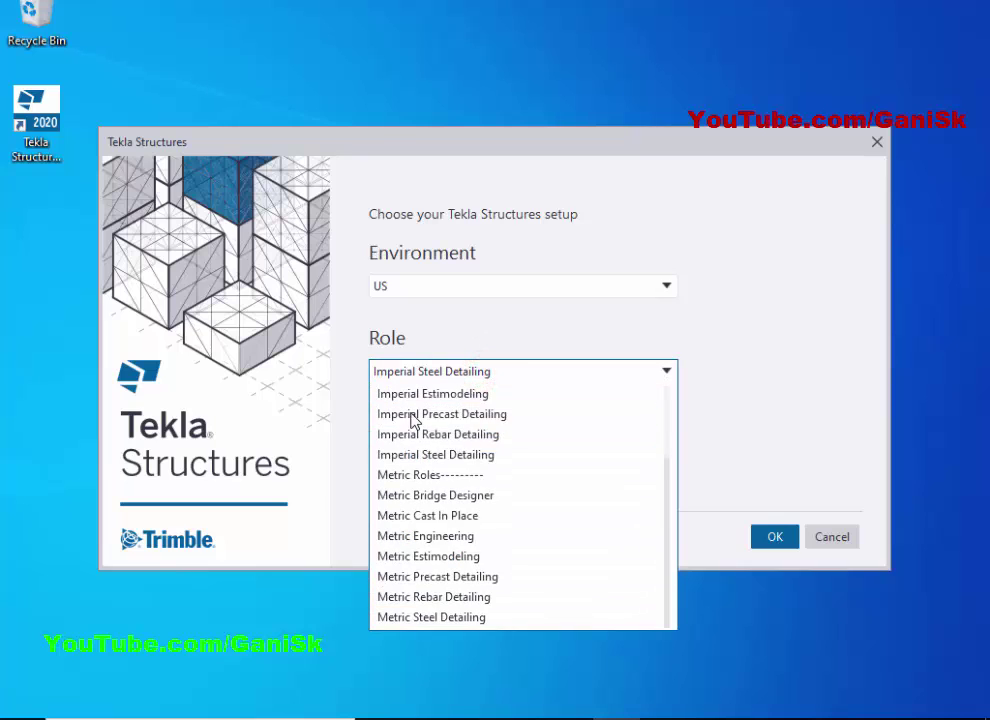
scroll(443, 462, up, 2)
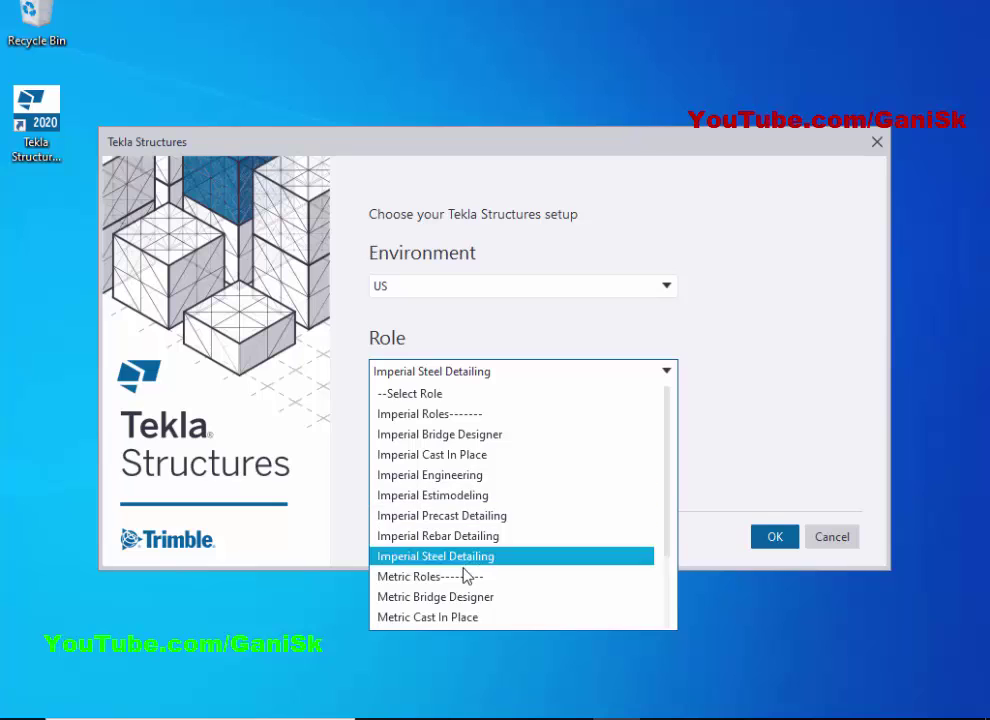
click(462, 558)
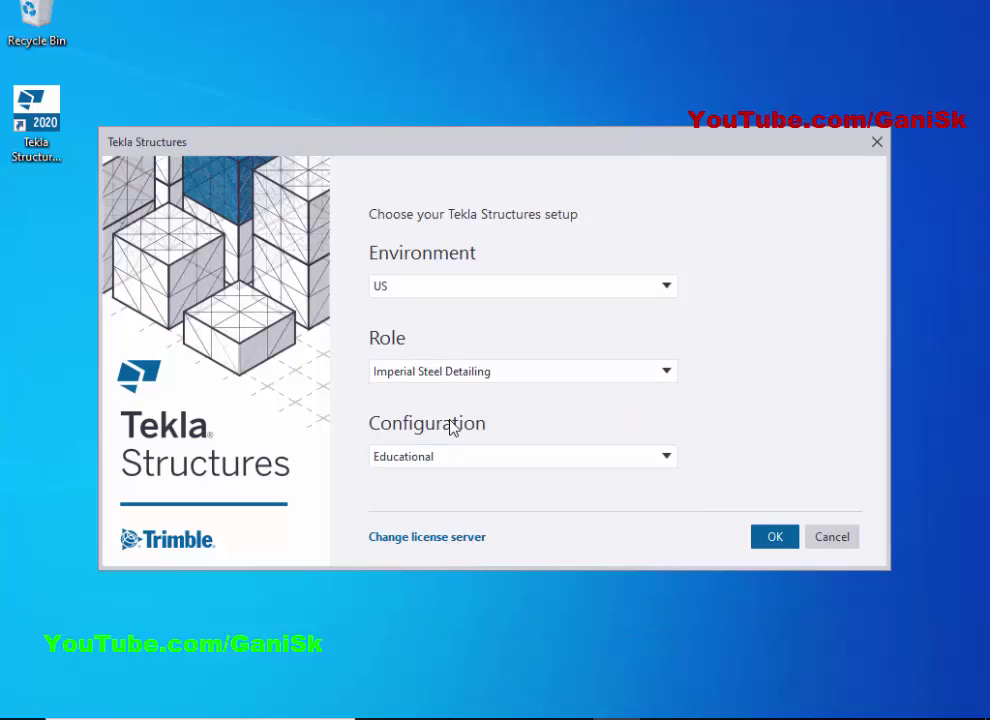
click(433, 466)
click(437, 472)
click(775, 538)
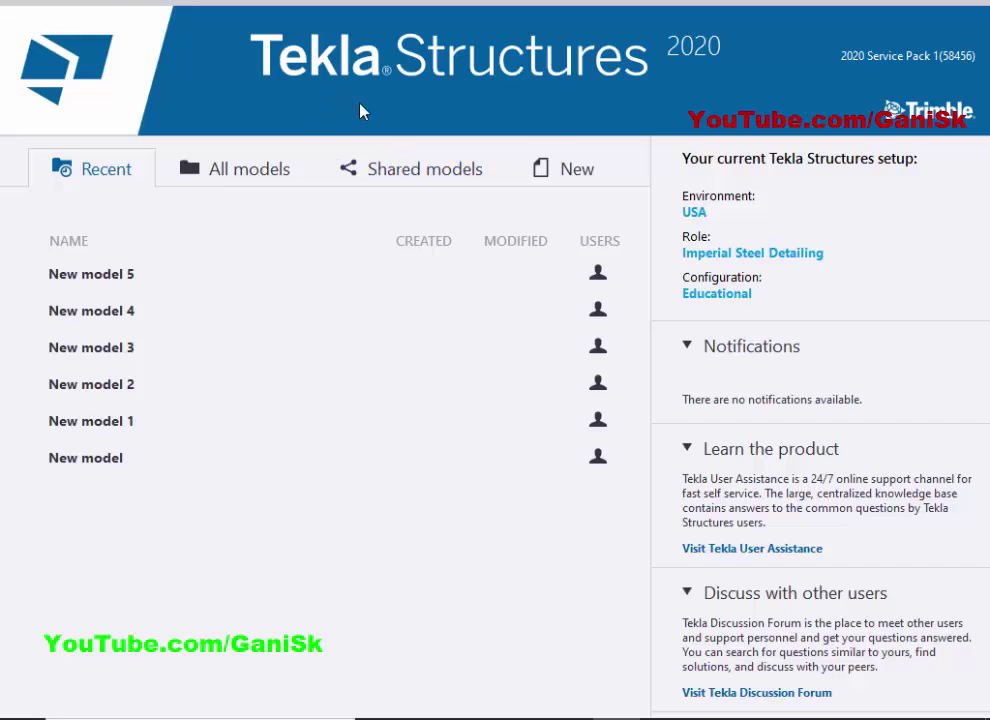
Create a single-user model named 'New model' in C:\TeklaStructuresModels.
click(576, 173)
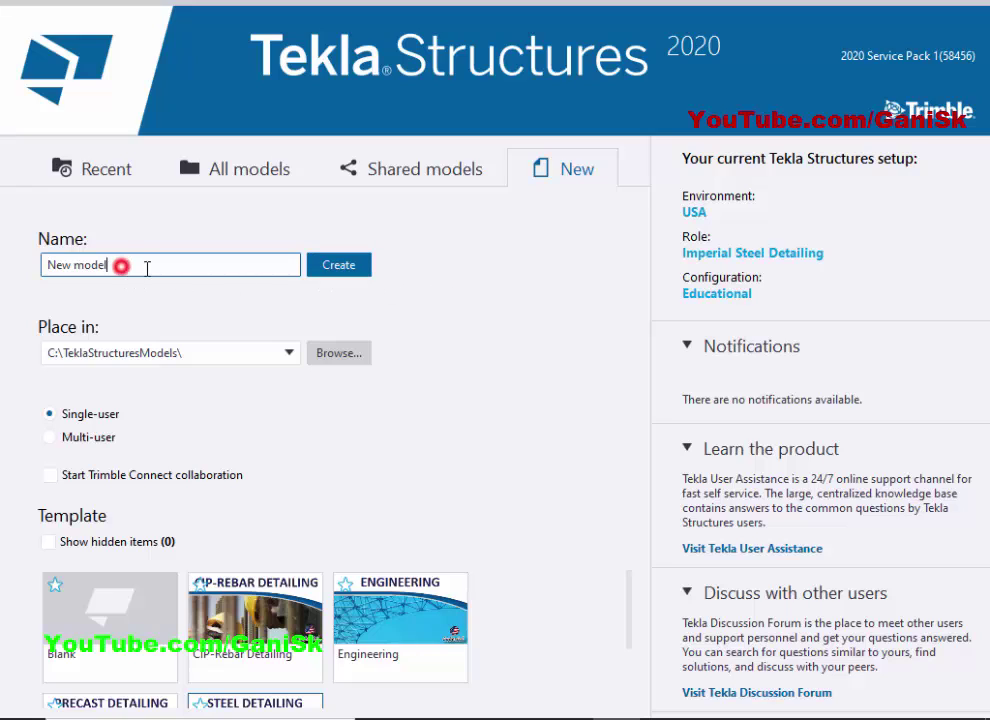
drag(148, 267, 30, 272)
drag(117, 262, 13, 261)
click(449, 350)
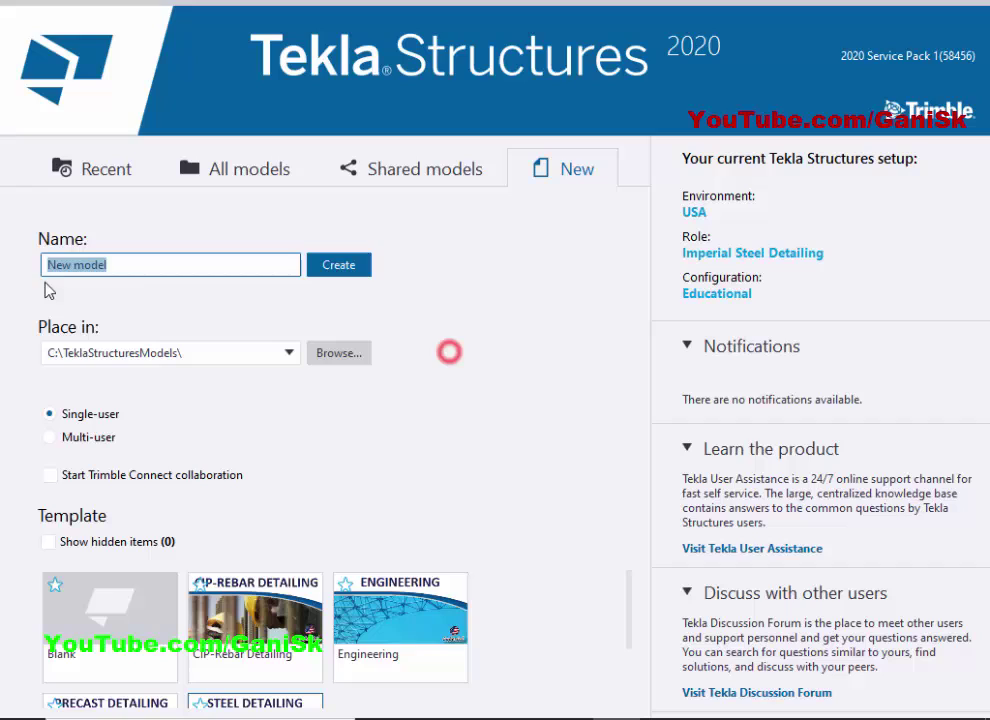
click(134, 265)
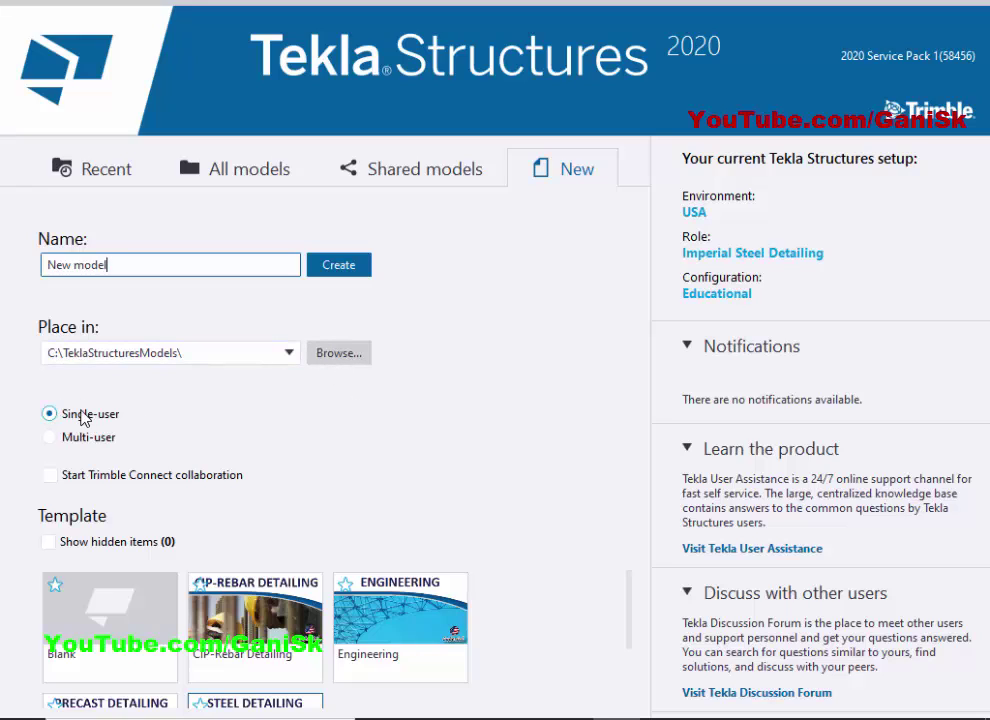
click(522, 428)
click(340, 265)
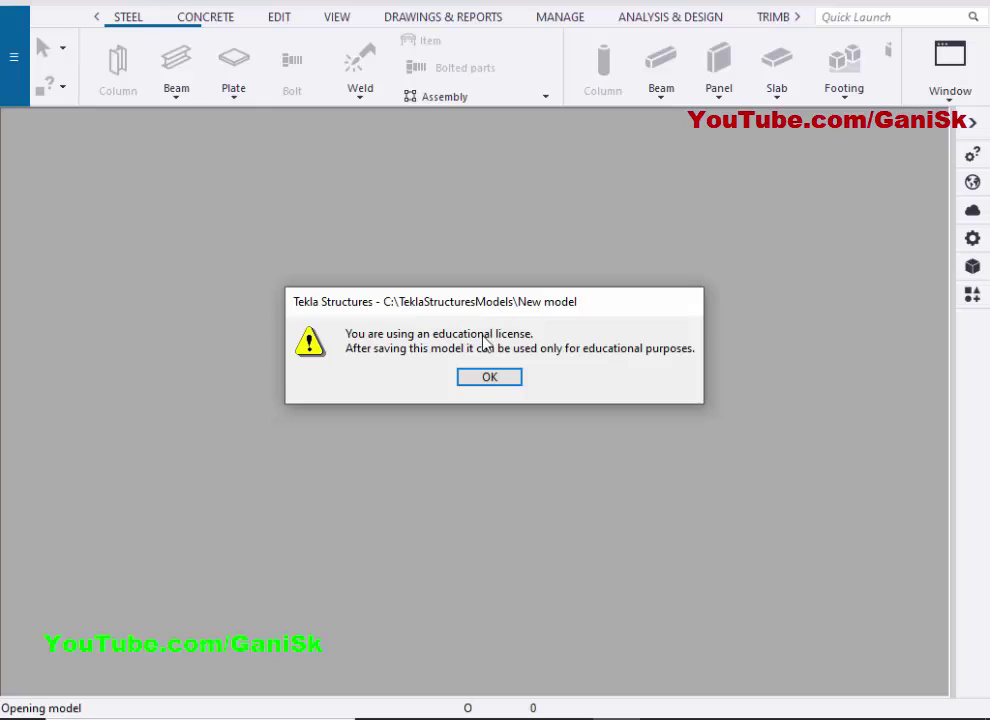
Acknowledge the educational license notice and move the 3d view to Visible views.
click(492, 380)
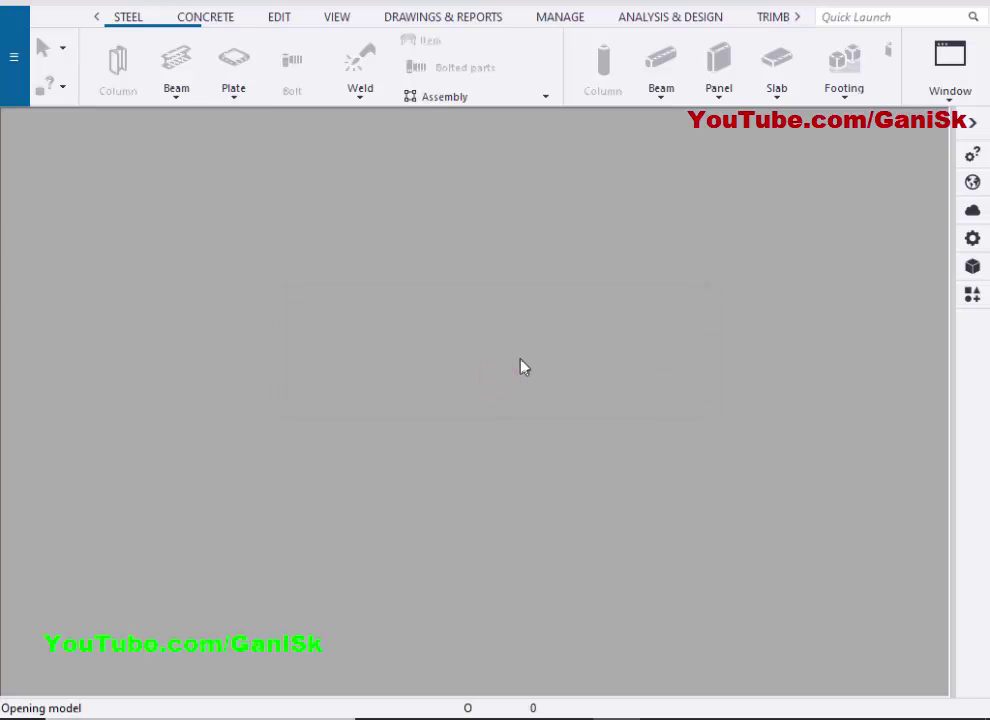
click(146, 315)
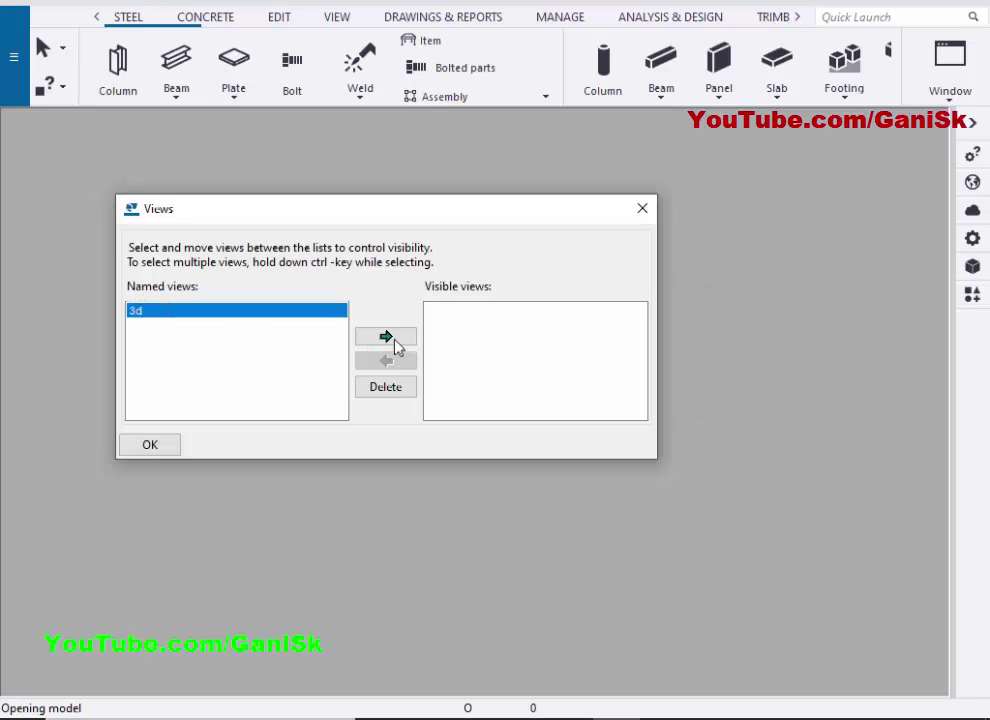
click(392, 338)
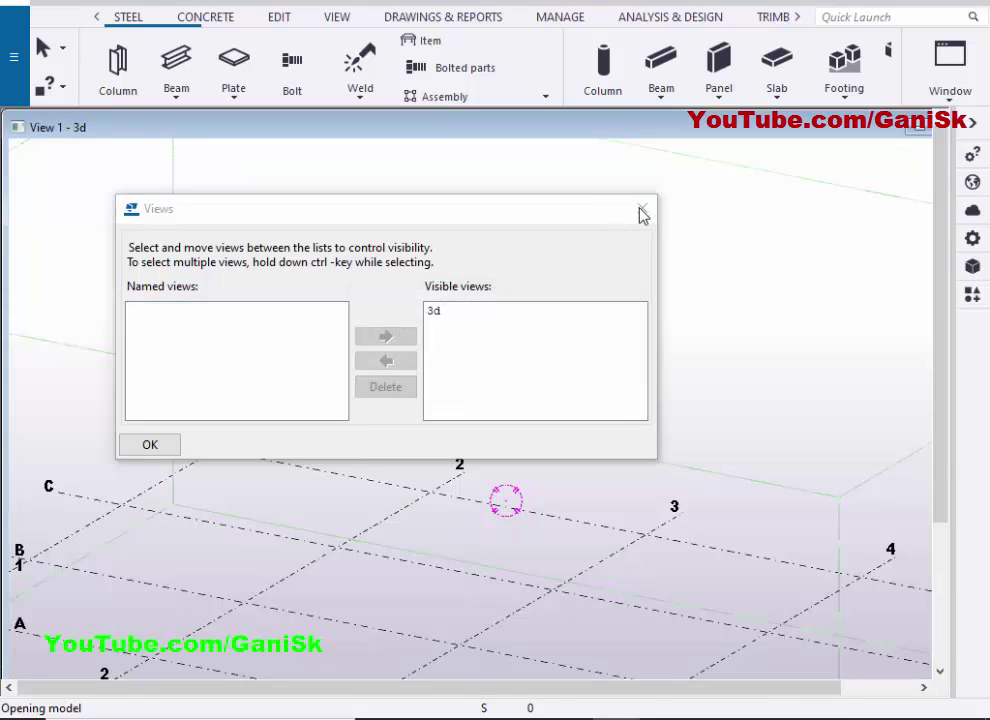
click(642, 211)
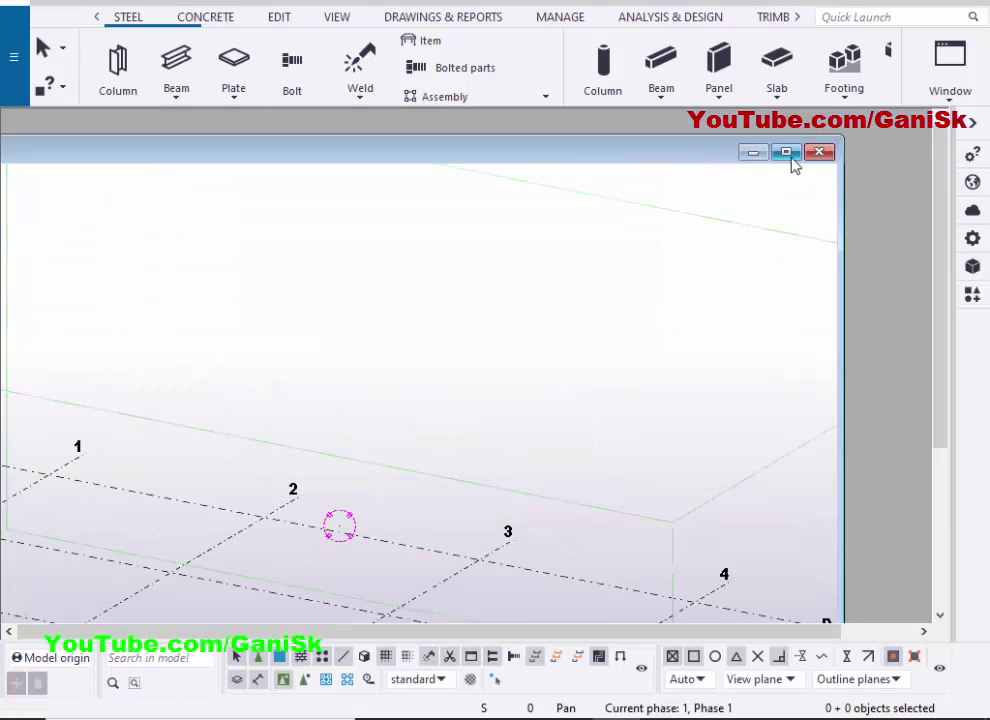
Maximize the 3d view and zoom to frame grid lines A–D and 1–5.
click(790, 154)
scroll(500, 327, down, 2)
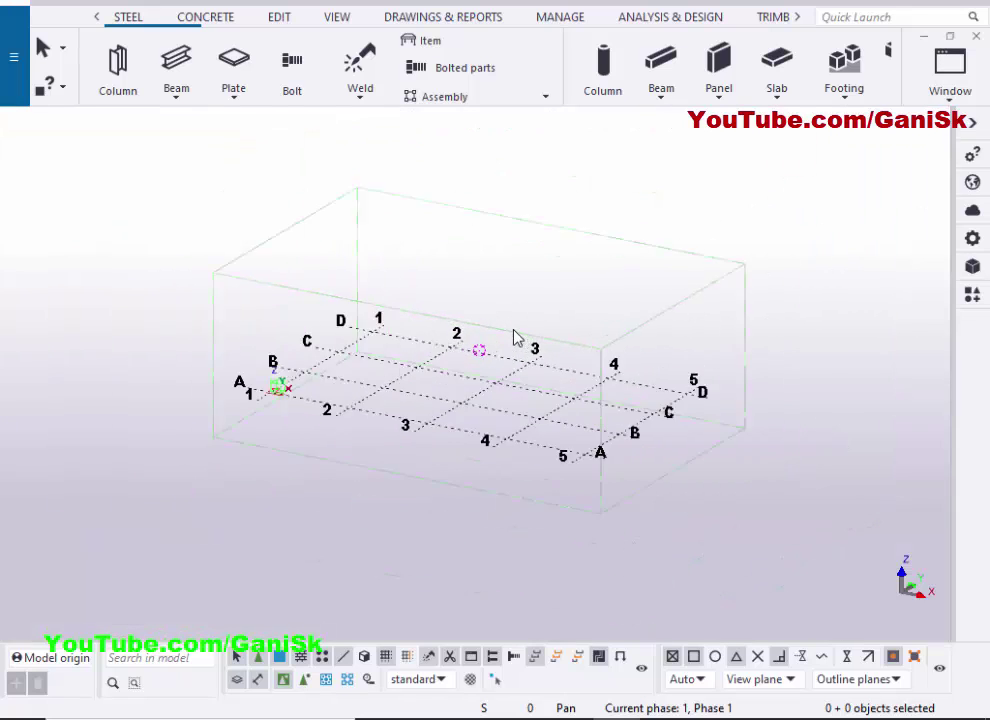
scroll(517, 336, up, 5)
scroll(515, 327, down, 3)
scroll(515, 327, up, 1)
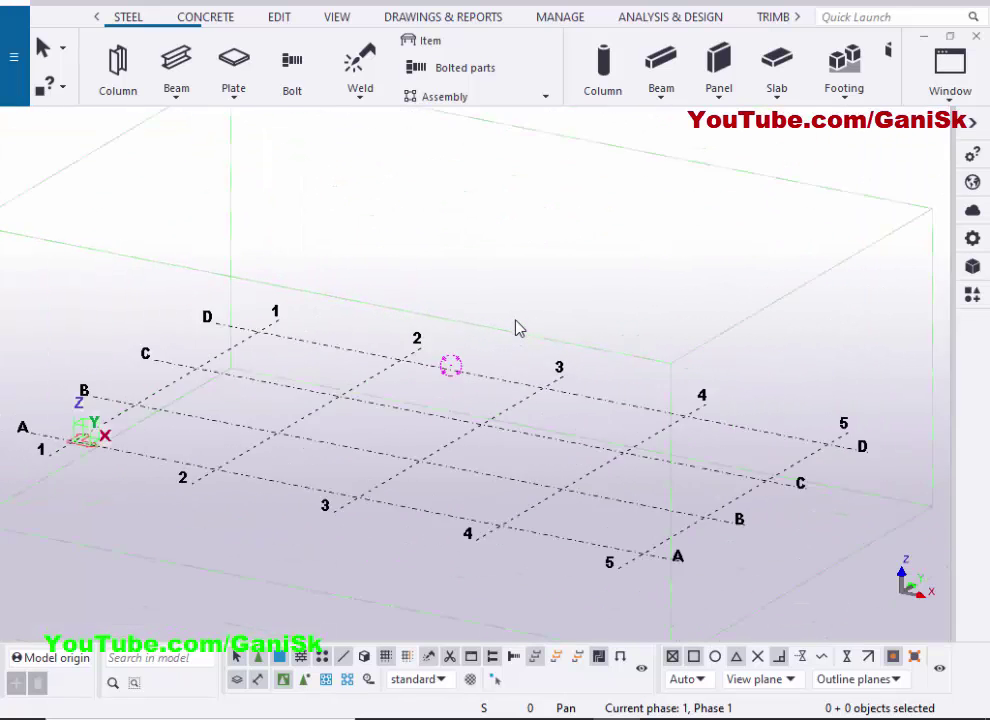
scroll(515, 327, down, 1)
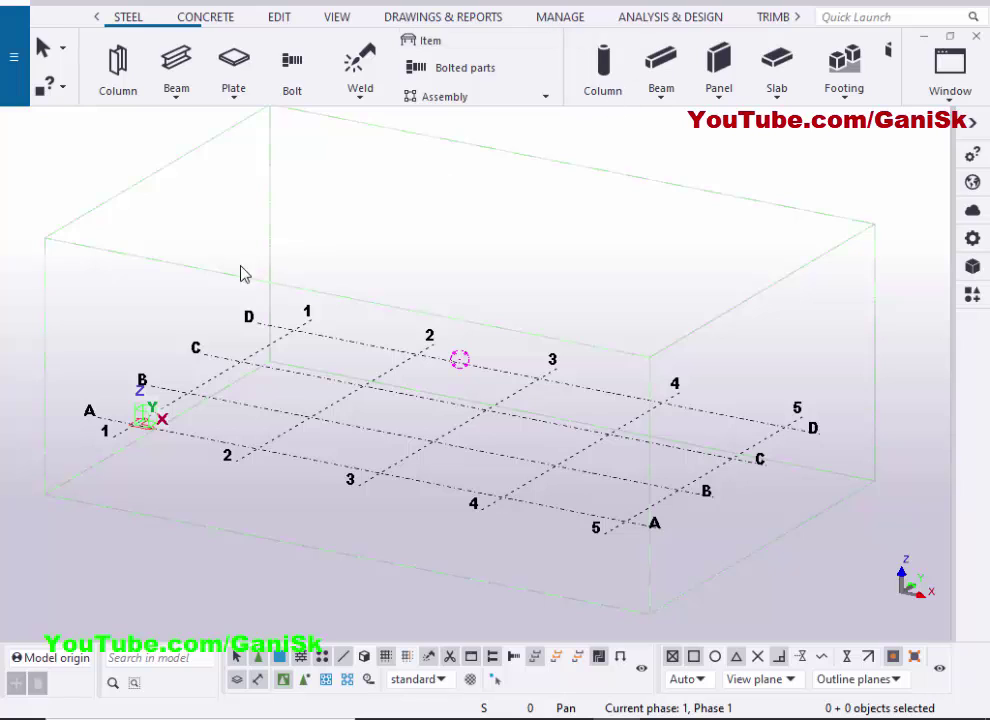
Place steel columns at grid intersections B-2 and B-3.
click(116, 62)
click(112, 80)
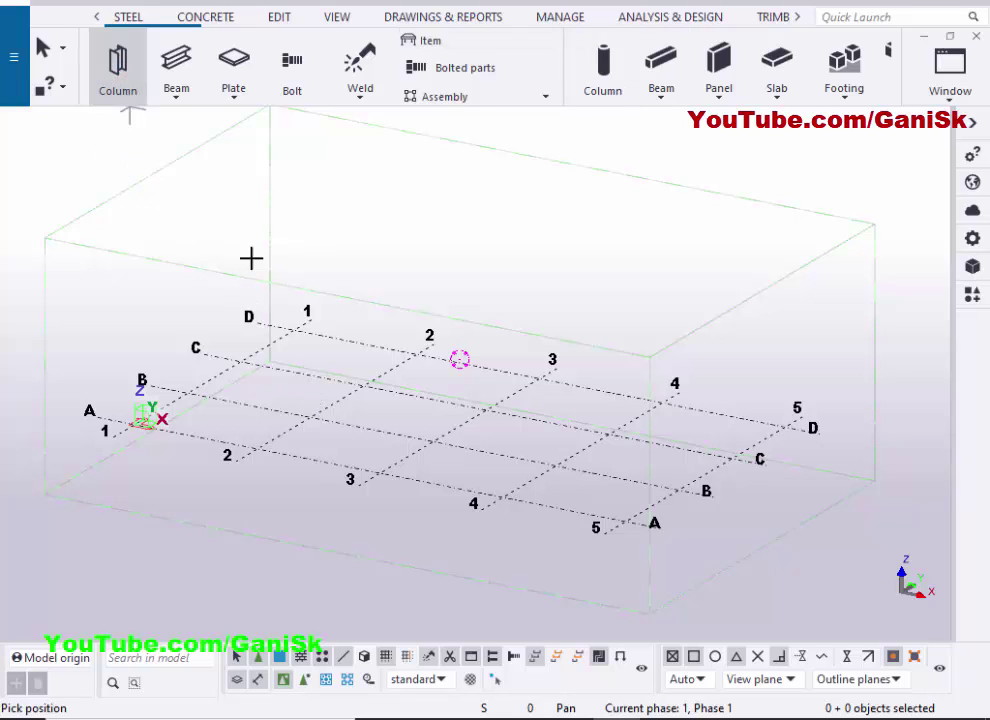
click(311, 418)
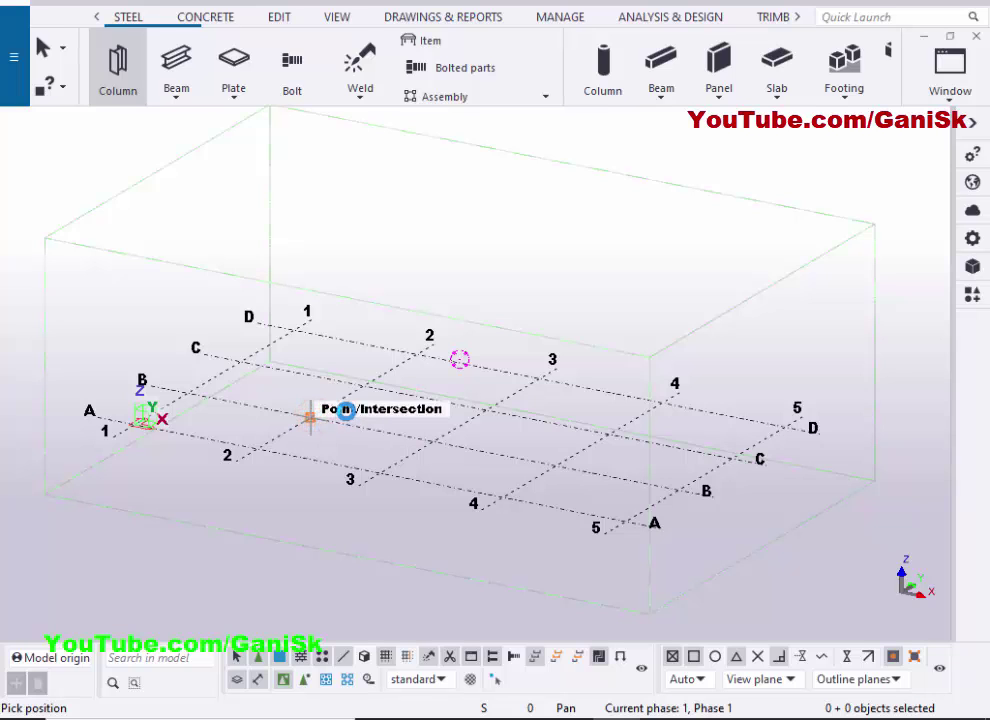
click(432, 445)
scroll(281, 261, up, 5)
Join the two column tops with a steel beam, then interrupt beam placement.
click(176, 62)
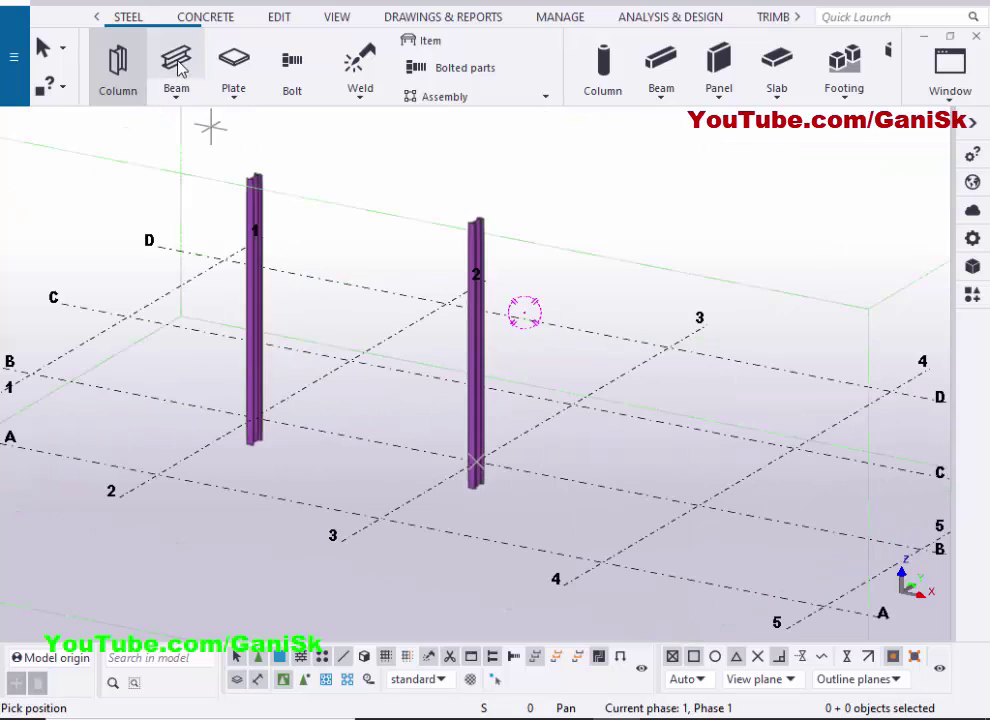
click(249, 177)
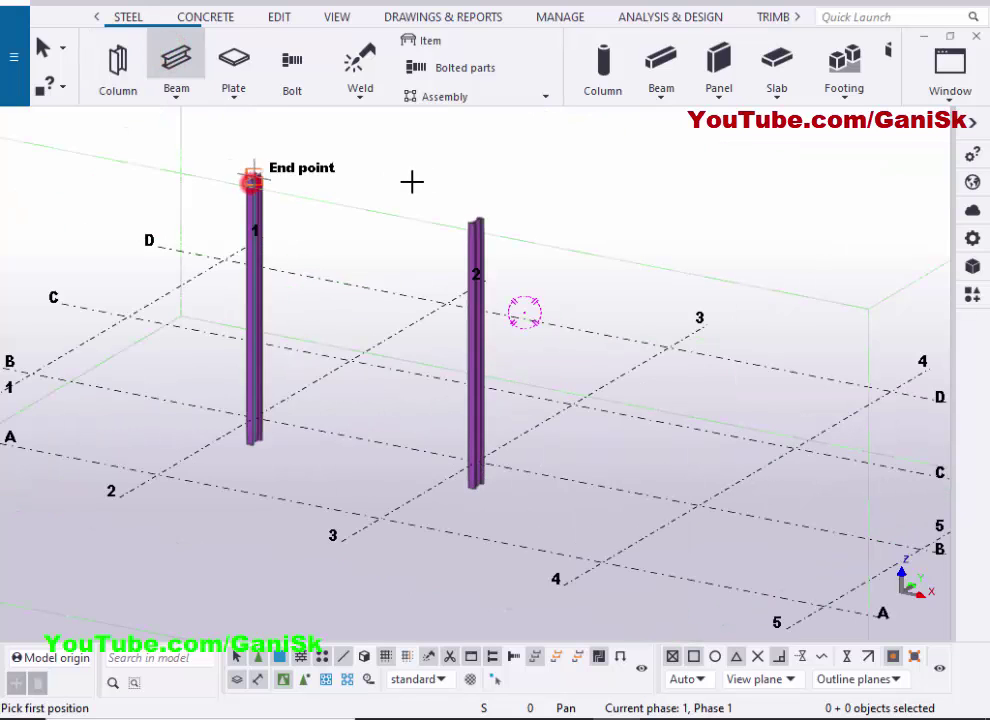
click(476, 218)
right_click(457, 130)
click(475, 140)
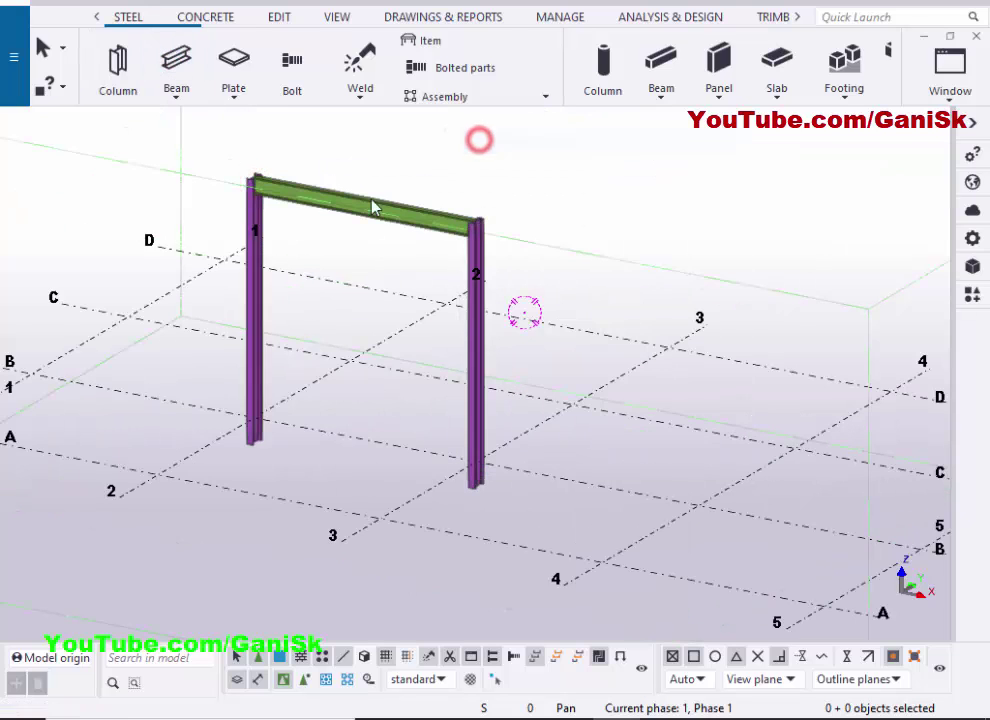
scroll(300, 380, down, 4)
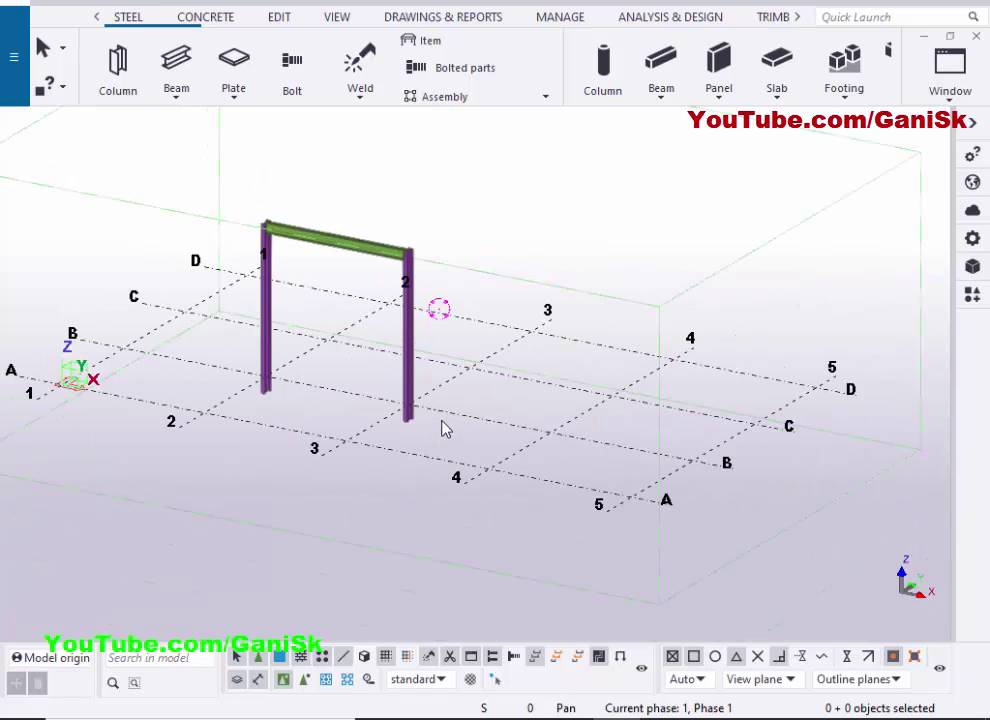